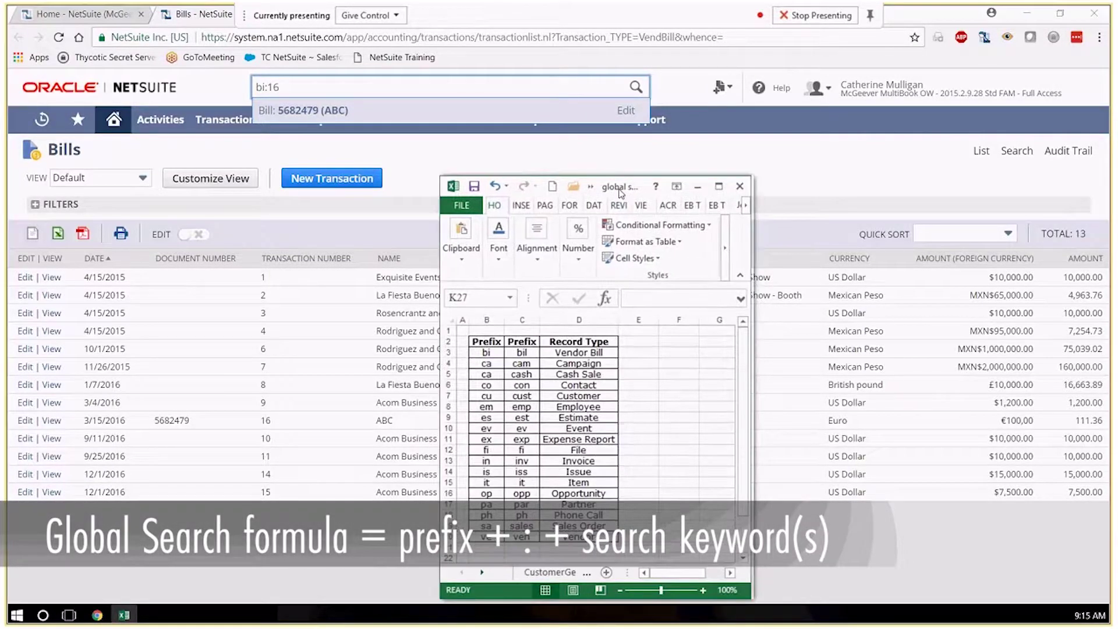
Hide the Excel prefix chart over the Bills list and trim the last digit off bi:16
left_click(704, 189)
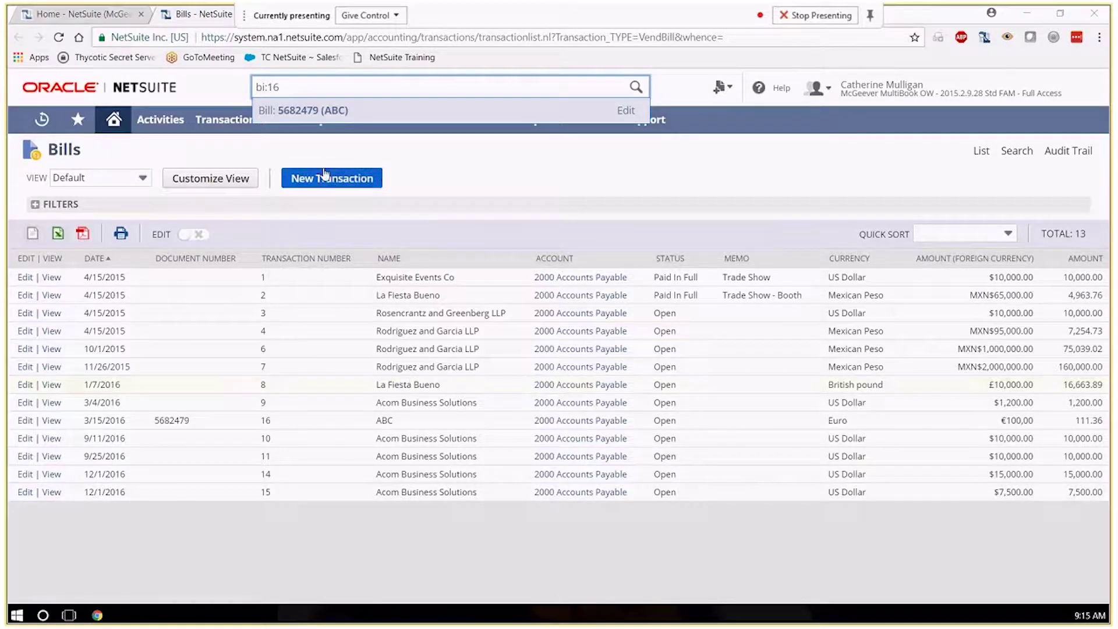
key("BackSpace")
Look up bill bi:15, then invoice inv:75, and leave the search box empty
type("5")
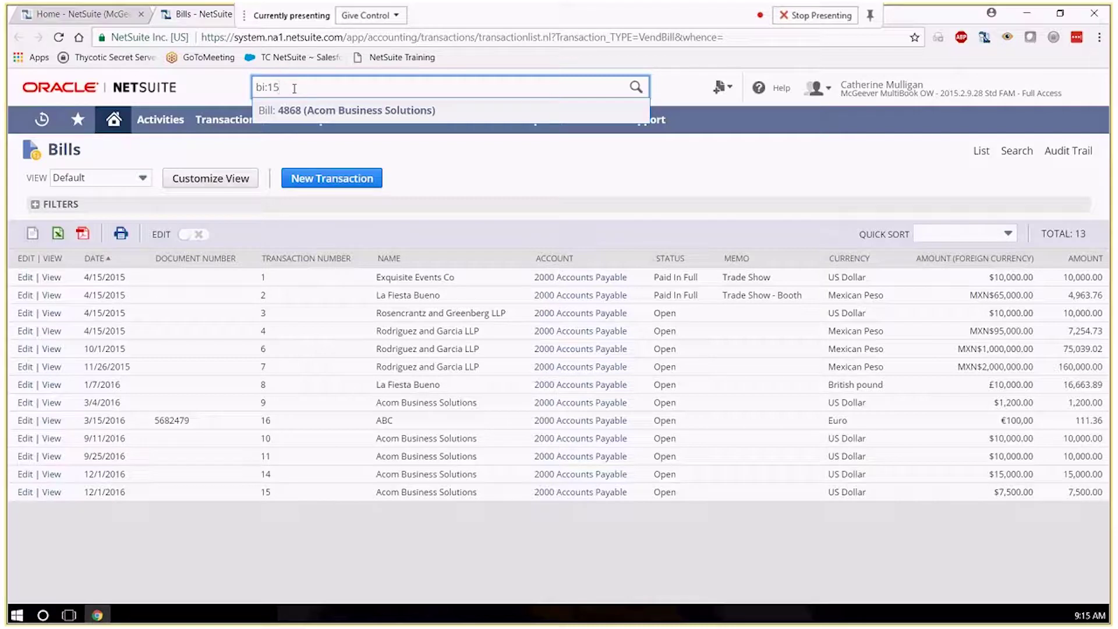
key("BackSpace")
key("BackSpace")
key("BackSpace")
key("BackSpace")
key("BackSpace")
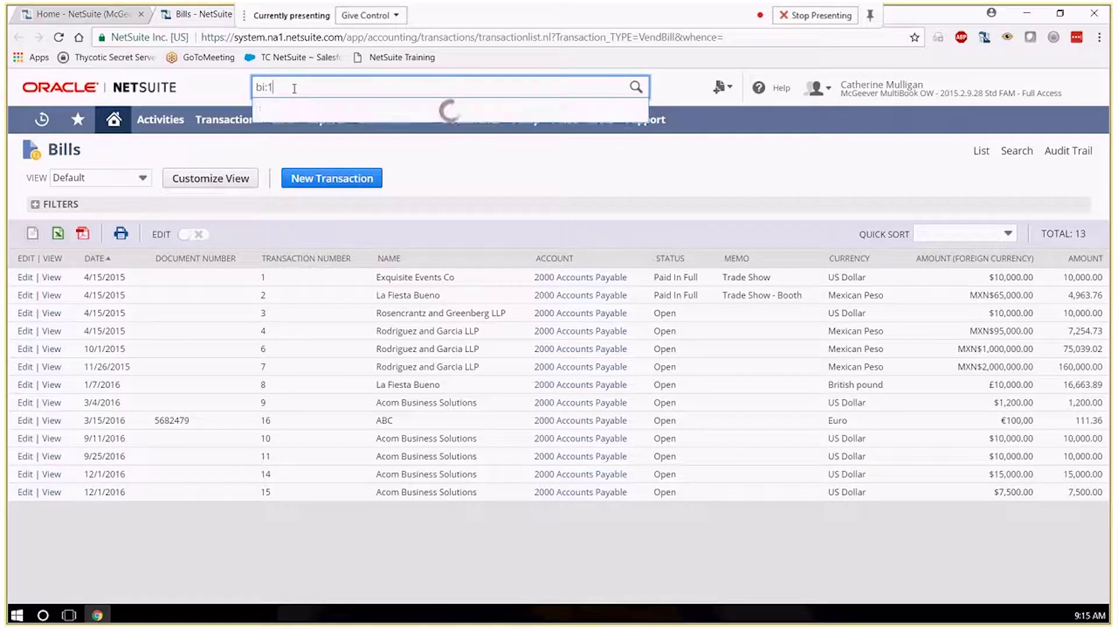
type("inv:")
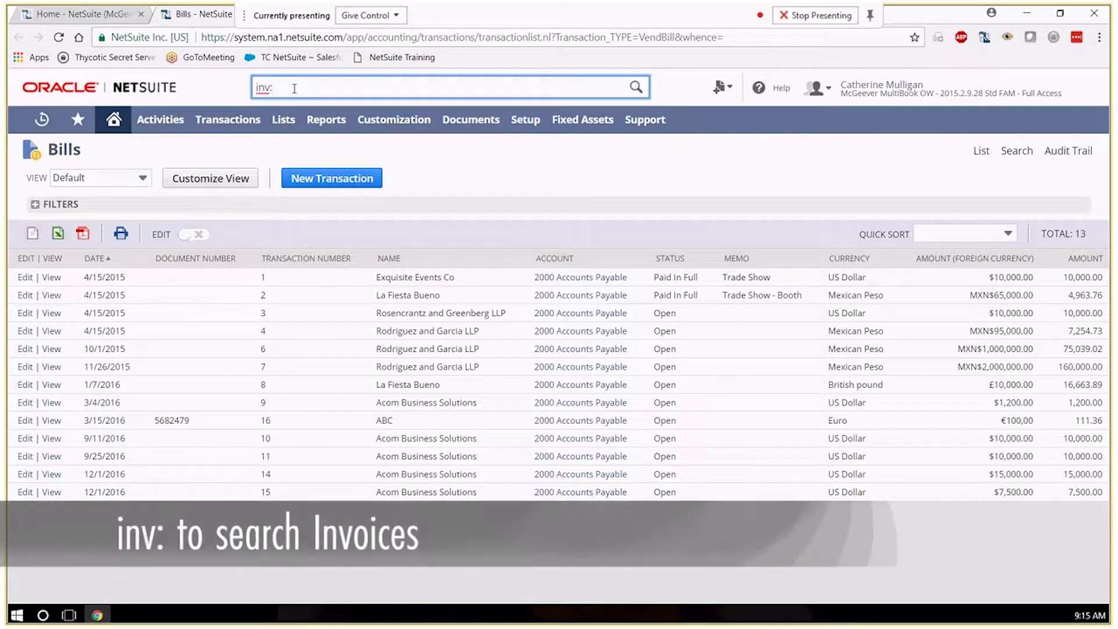
type("75")
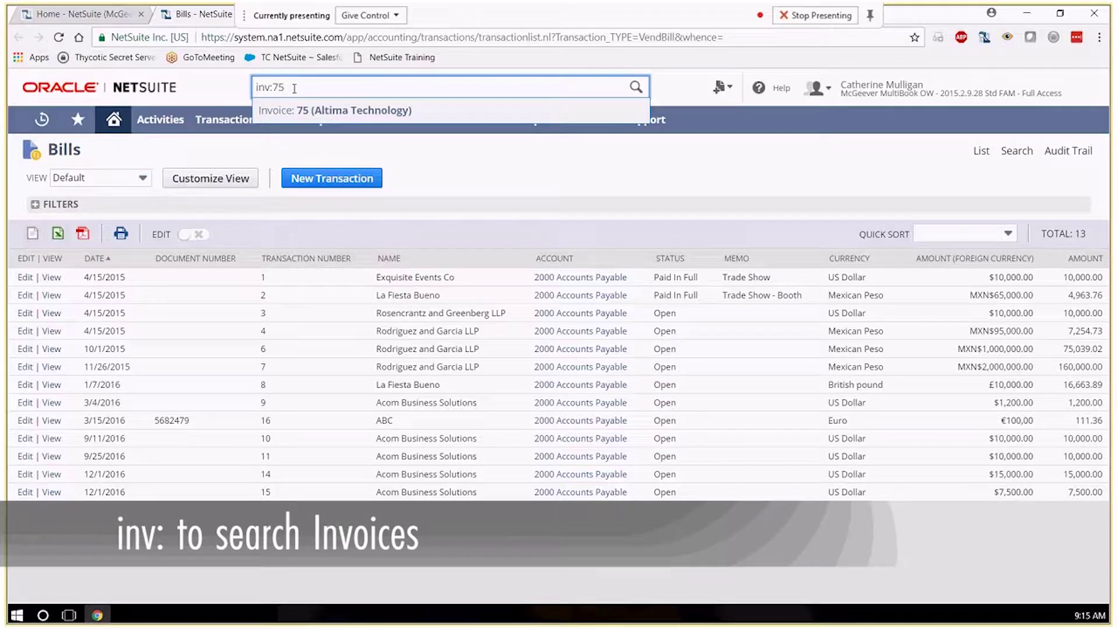
key("BackSpace")
key("BackSpace")
key("BackSpace")
key("BackSpace")
key("BackSpace")
key("BackSpace")
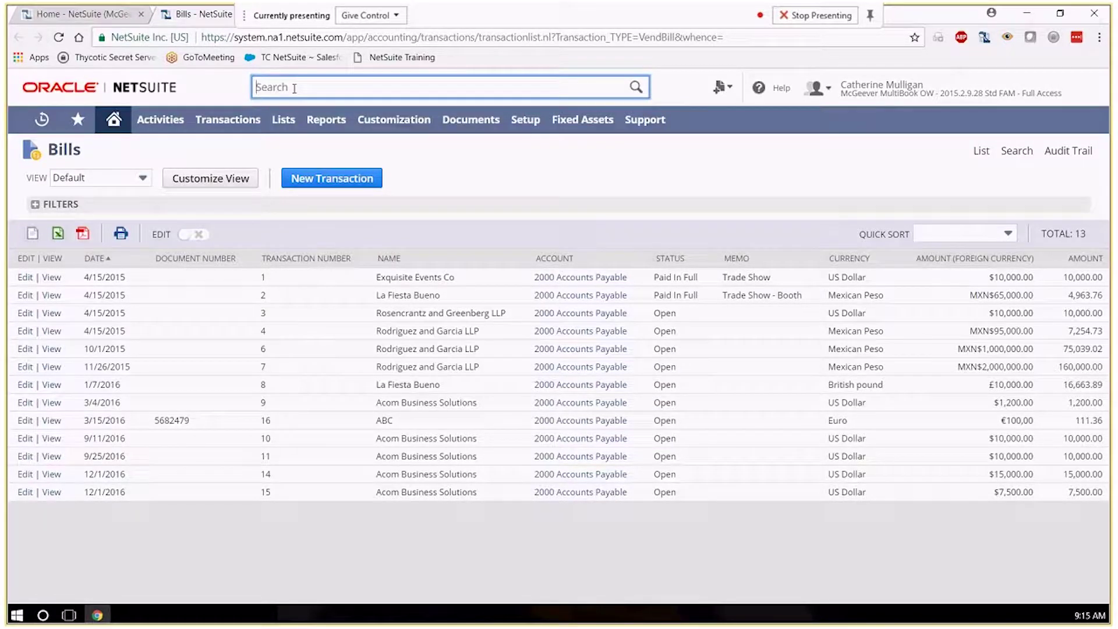
Search customers starting with 'uni' using cu:uni, then clear the term
type("cu:")
type("uni")
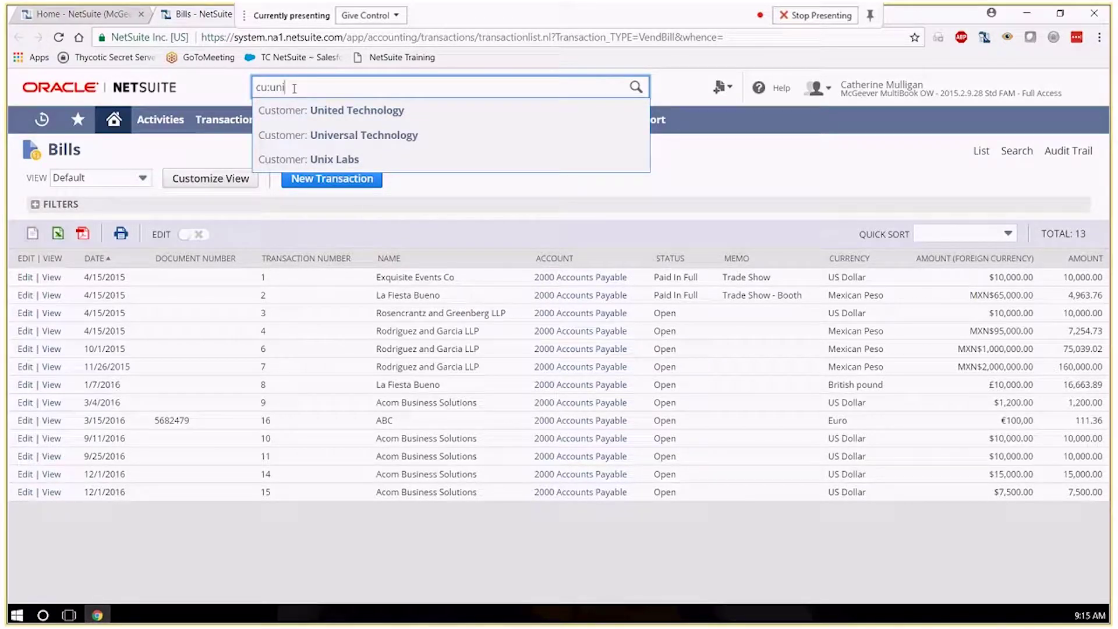
key("BackSpace")
key("BackSpace")
key("BackSpace")
key("BackSpace")
key("BackSpace")
key("BackSpace")
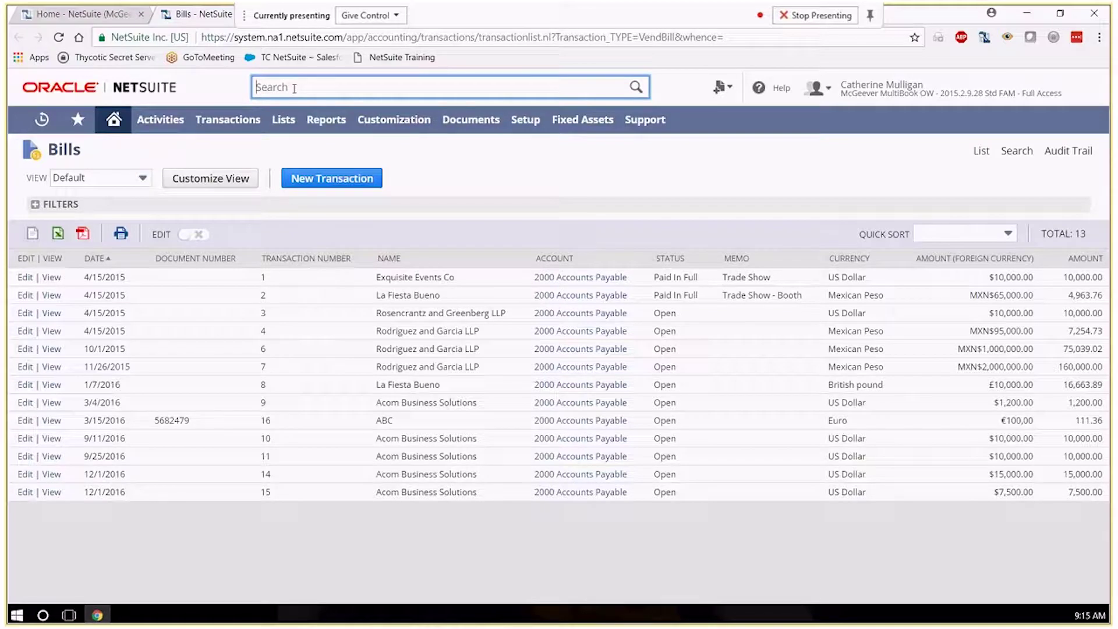
Search cu:max, then change it to cu:%max so BetaMax Inc matches
type("cu:max")
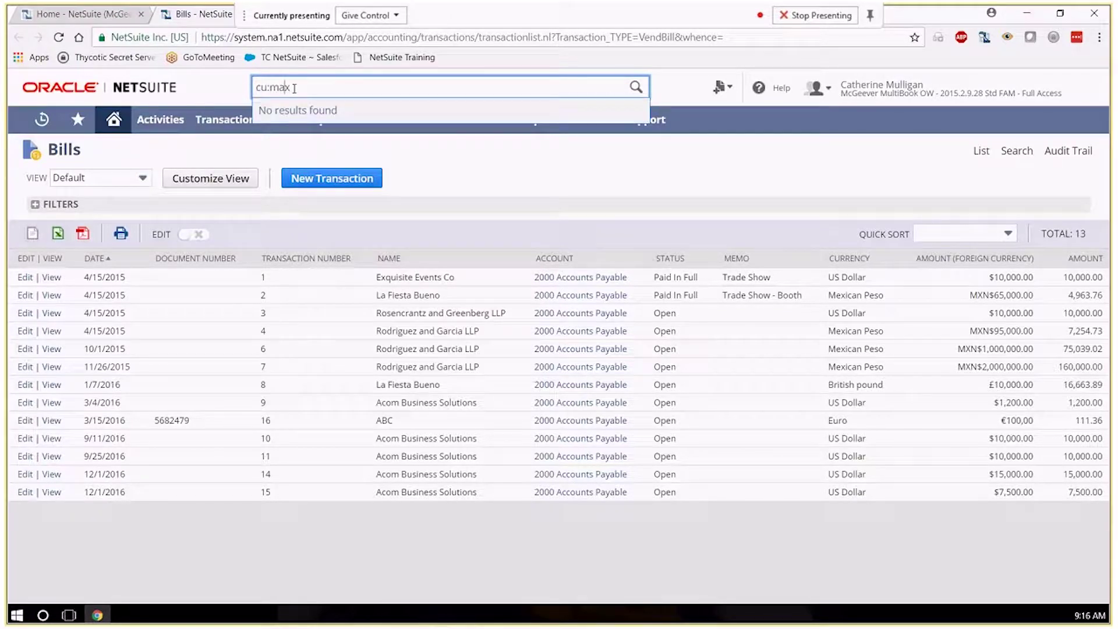
key("BackSpace")
type("u:%")
Search cu:m_x, then cu:%m_ to match BetaMax Inc, Mexico and USA, and trim back to cu:
key("BackSpace")
key("BackSpace")
key("BackSpace")
key("BackSpace")
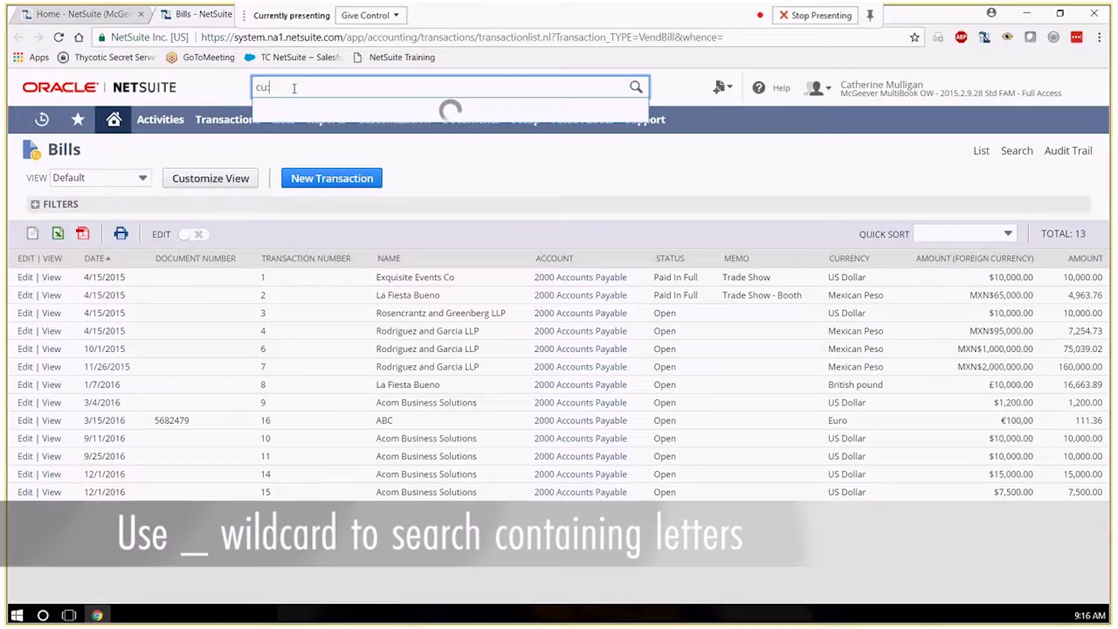
type("m_x")
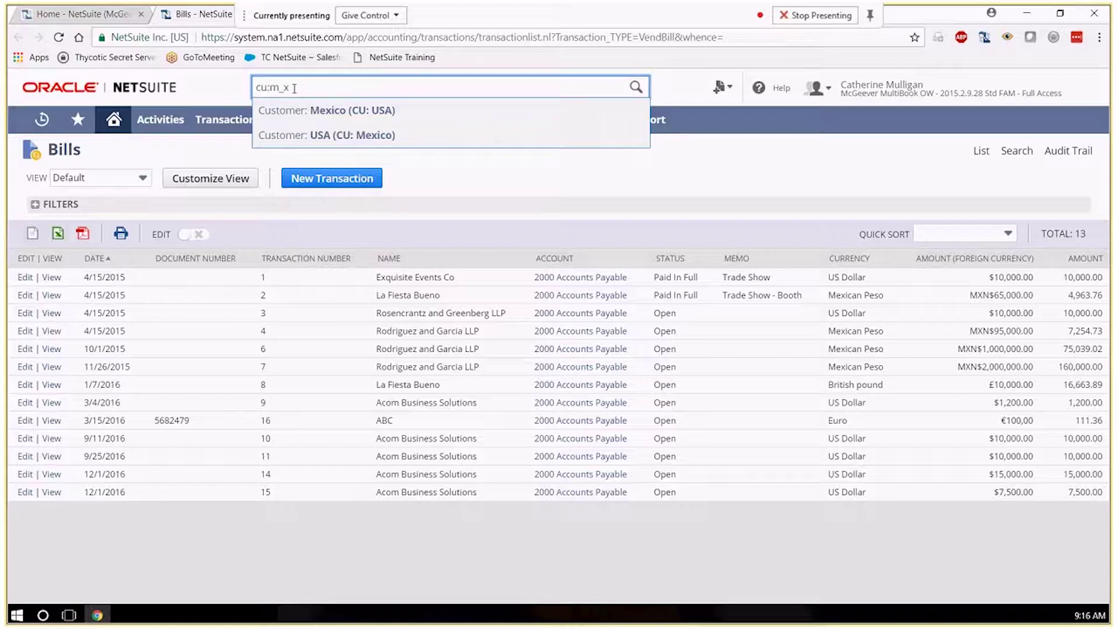
key("BackSpace")
key("Left")
key("Left")
type("%")
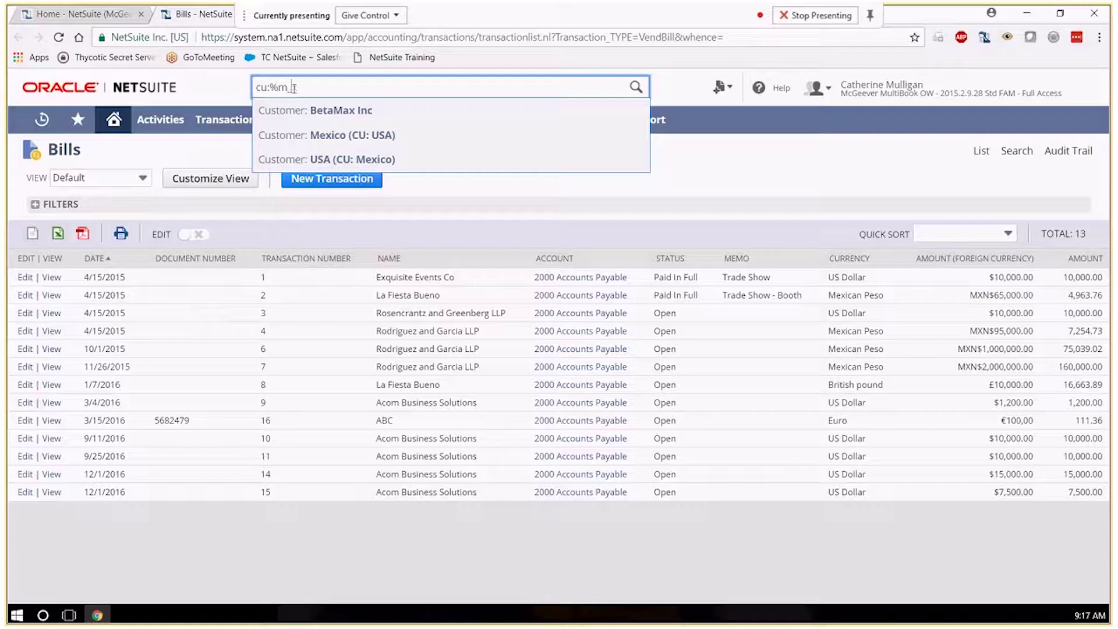
key("BackSpace")
key("BackSpace")
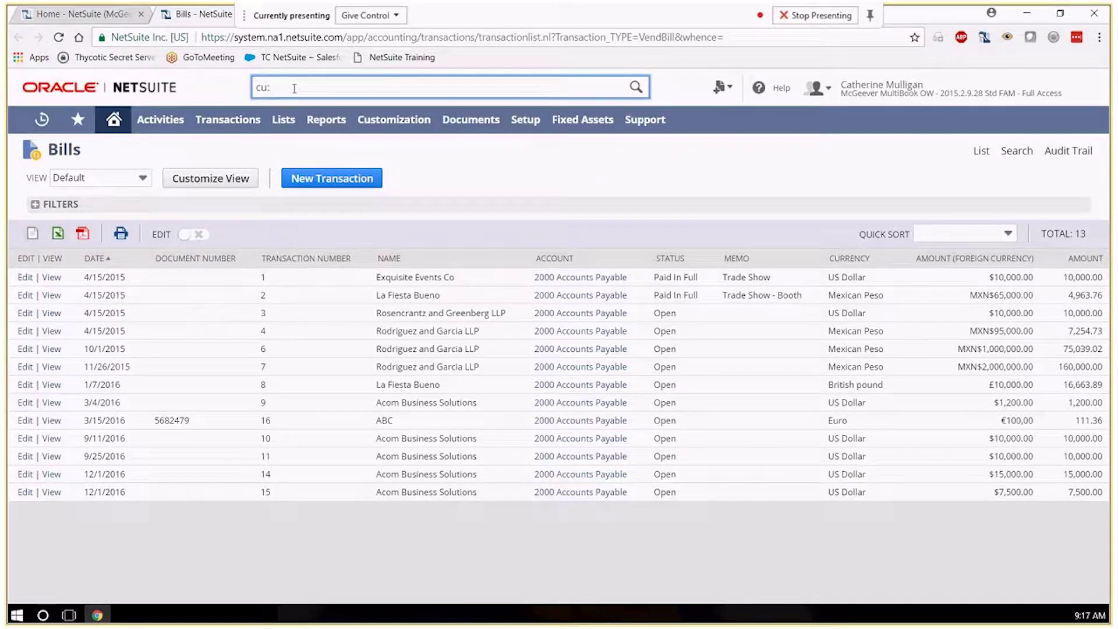
Search customers with cu:corp OR inc, then delete those terms
type("corp")
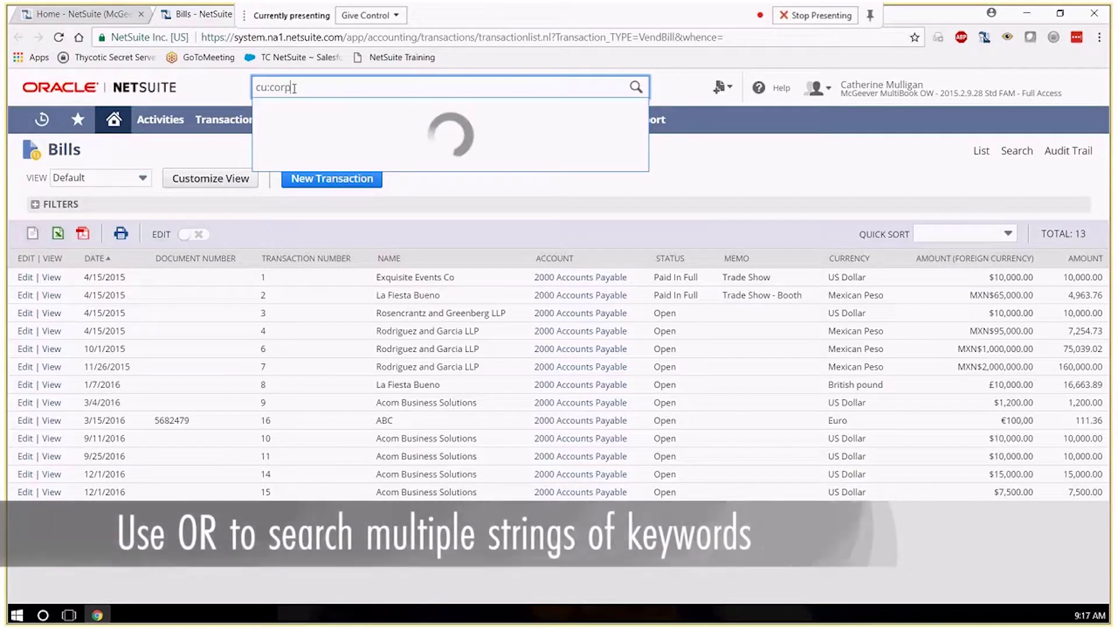
type(" OR inc")
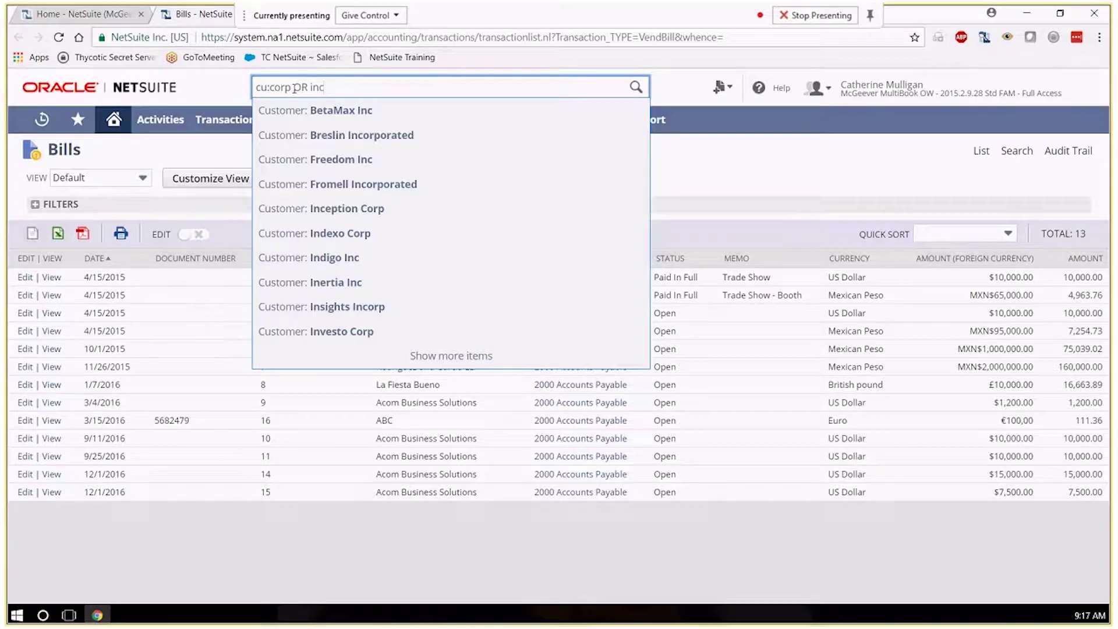
left_click_drag(324, 87, 269, 87)
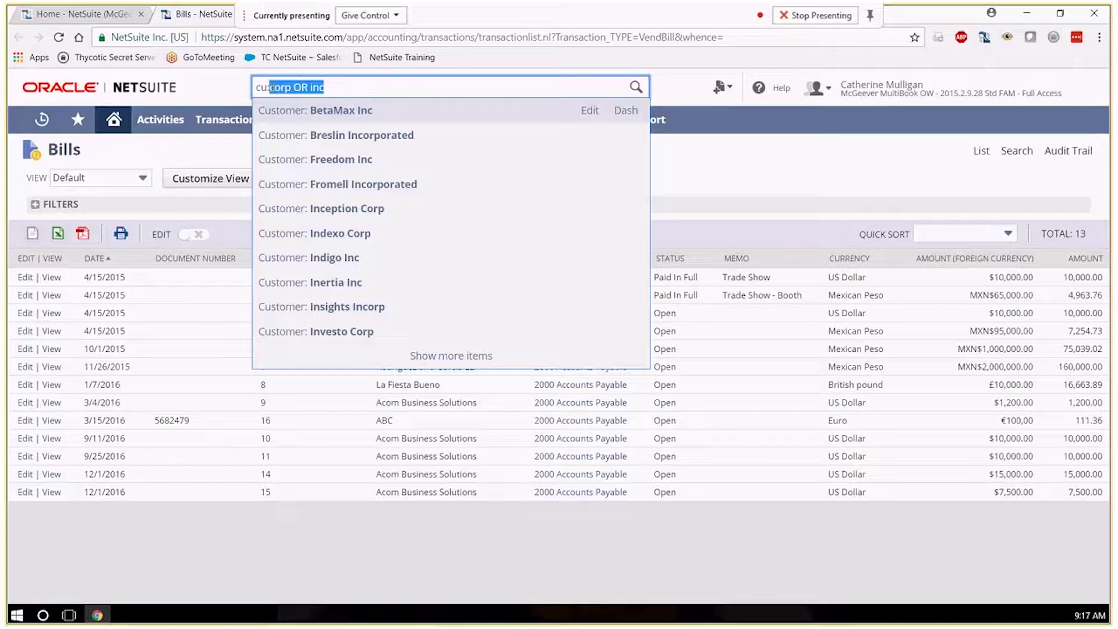
key("BackSpace")
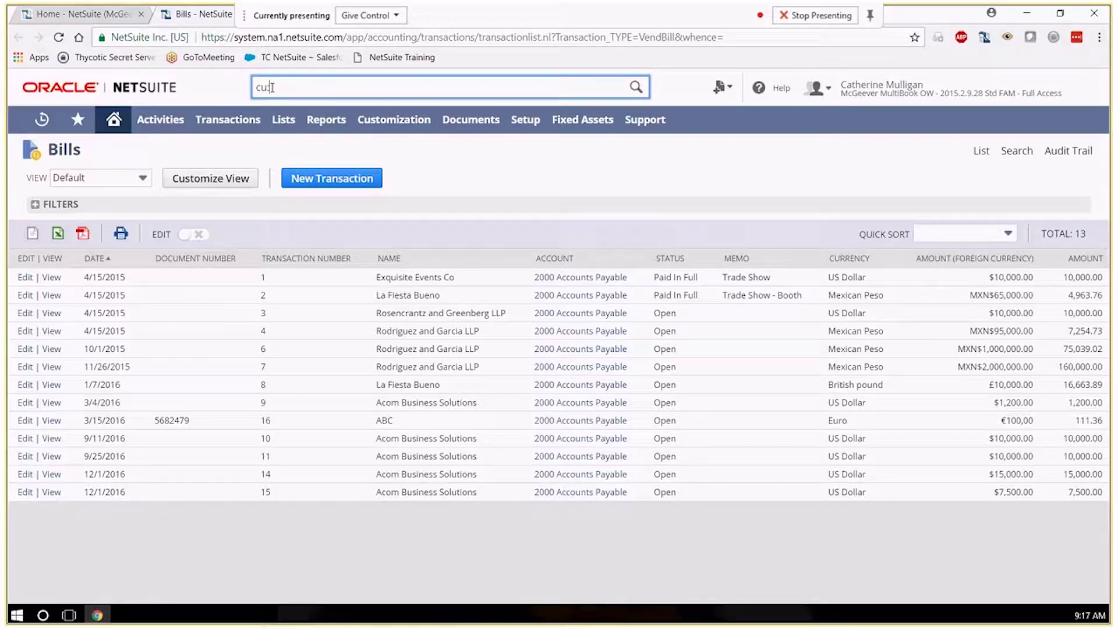
Search cu:inac+ to surface Inactive Customer, then clear the term
type(":ina")
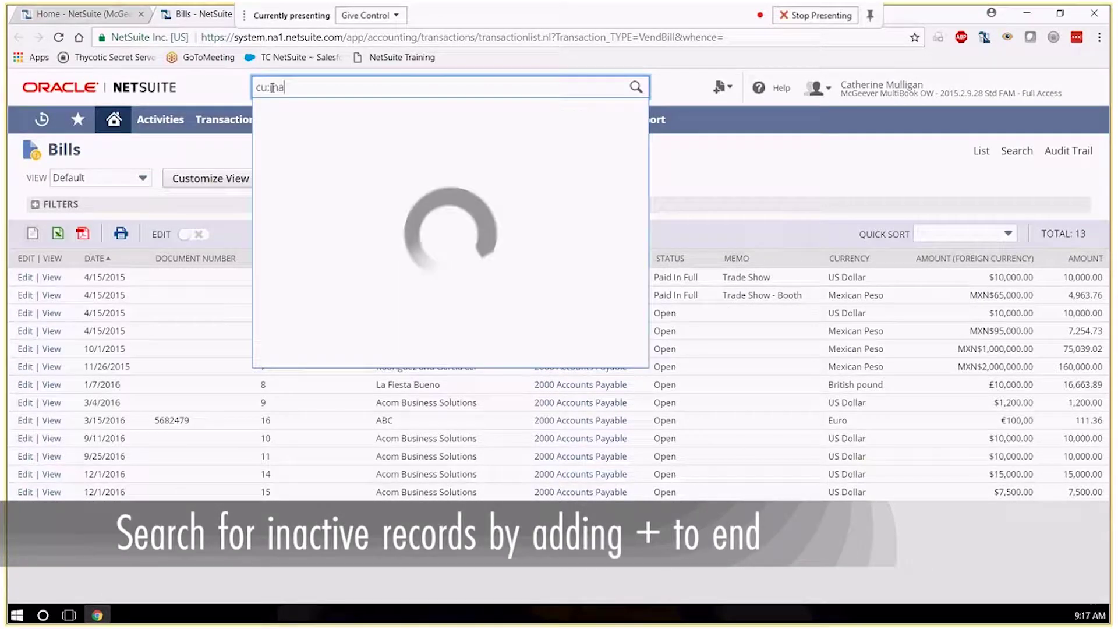
type("c")
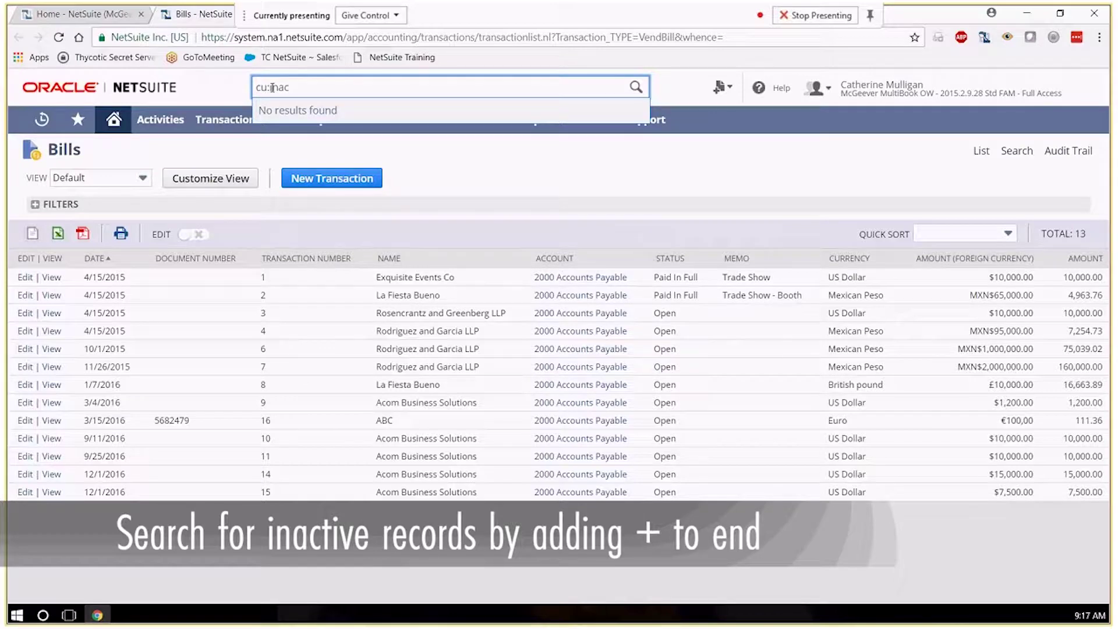
type("+")
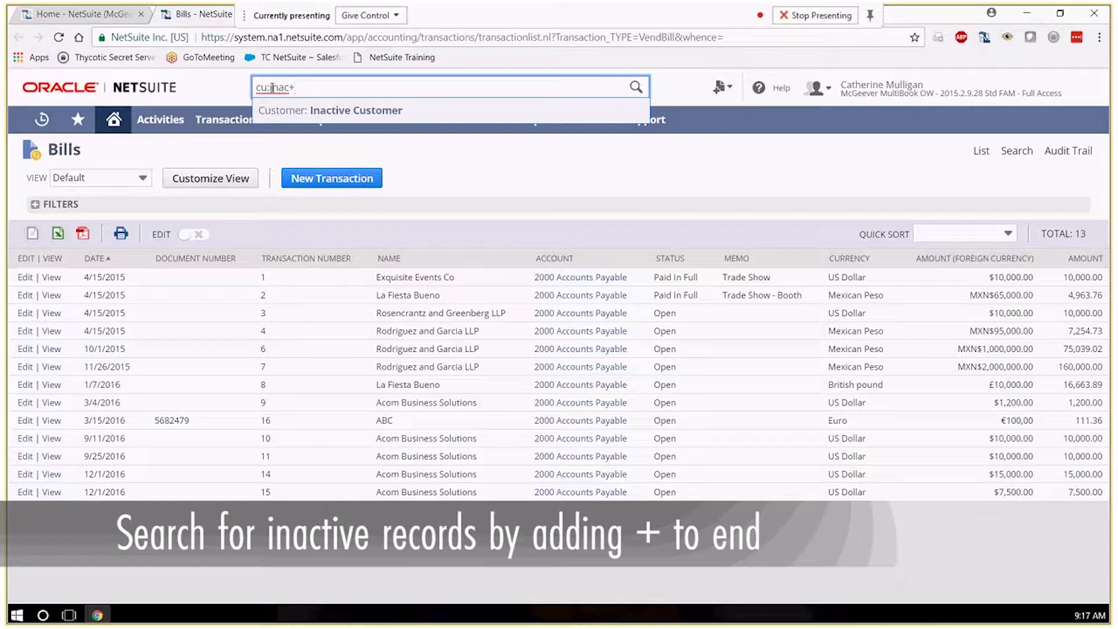
key("BackSpace")
key("BackSpace")
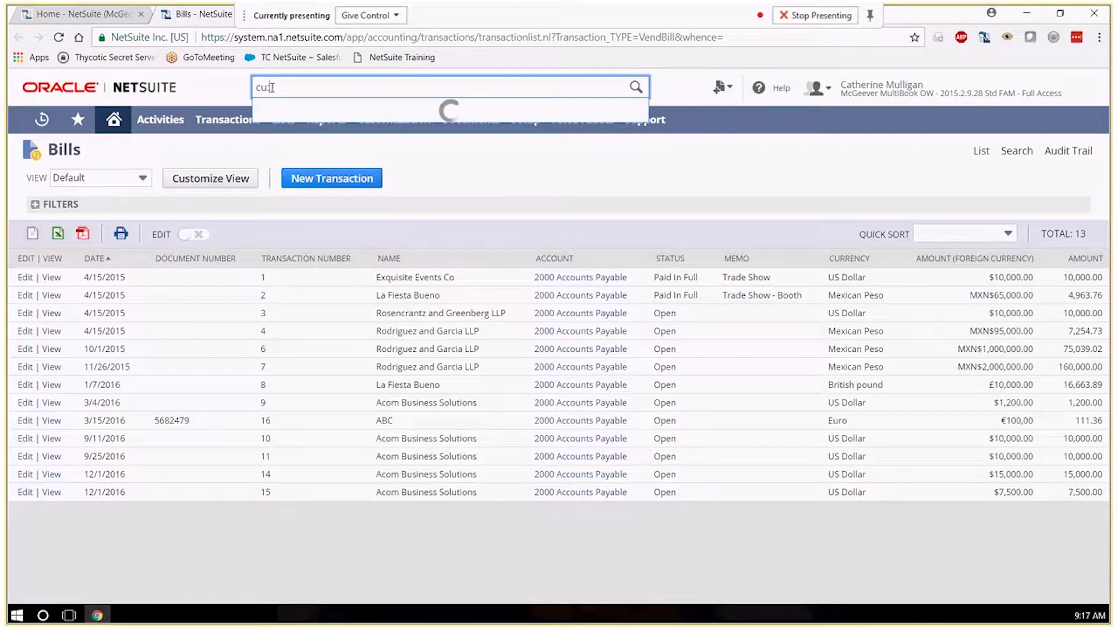
key("BackSpace")
key("BackSpace")
key("BackSpace")
Open ABC Co. from a cu:abc search, then reopen it for editing via Cu:abc
type("abc")
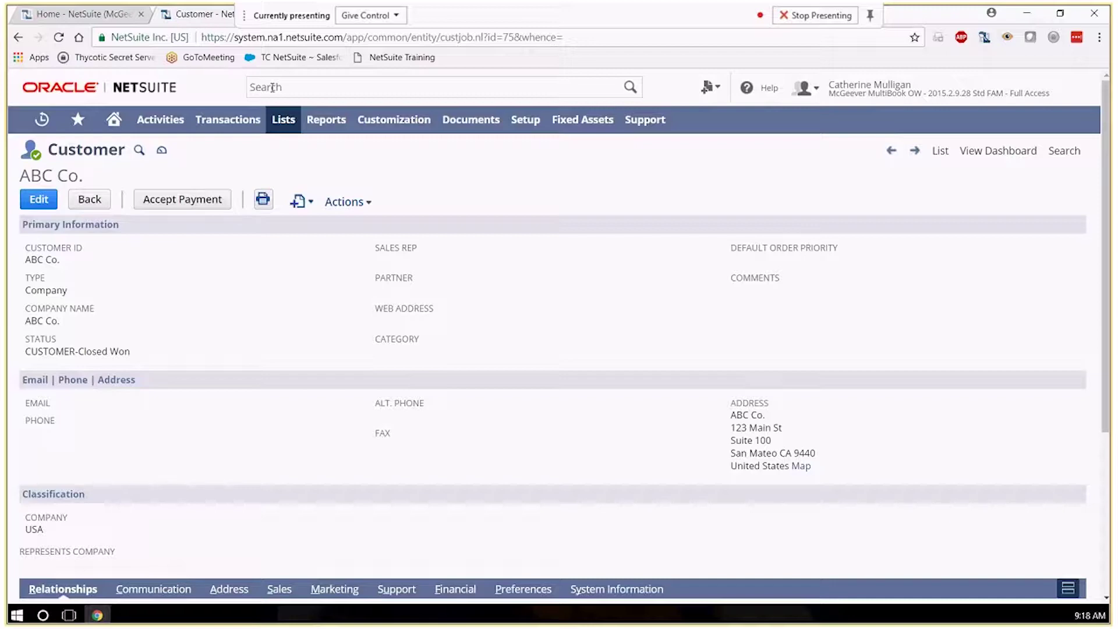
left_click(272, 88)
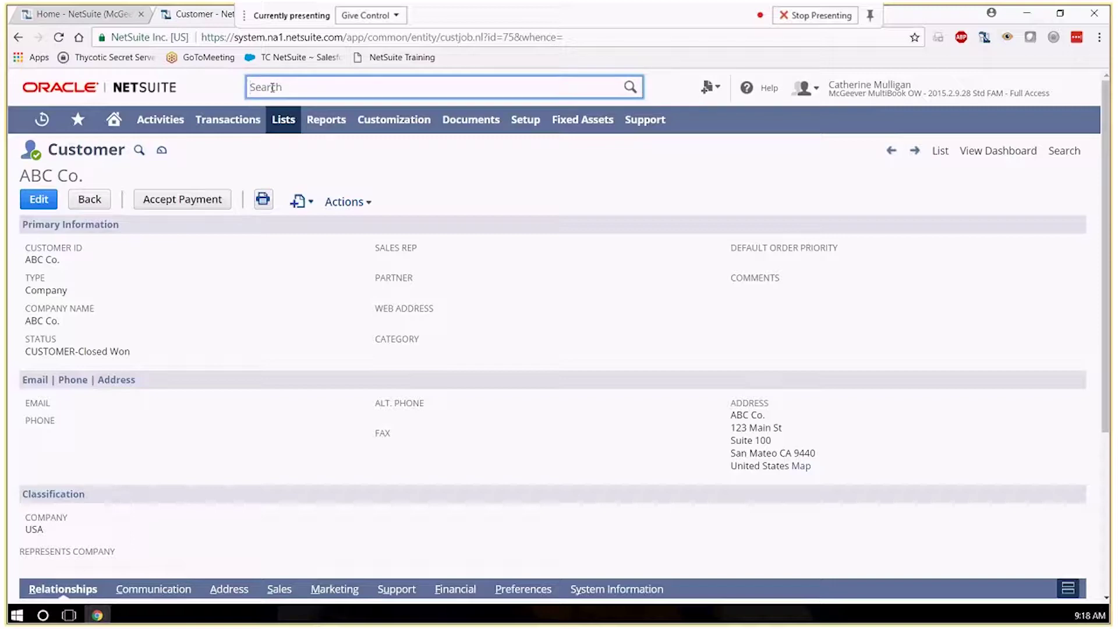
type("Cu:abc")
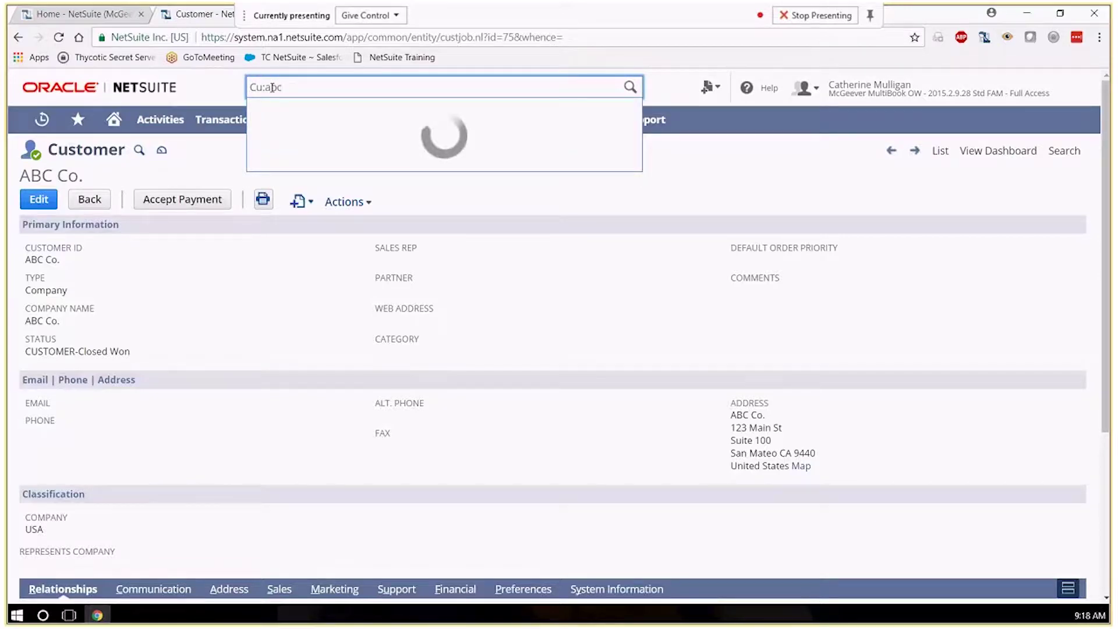
key("Return")
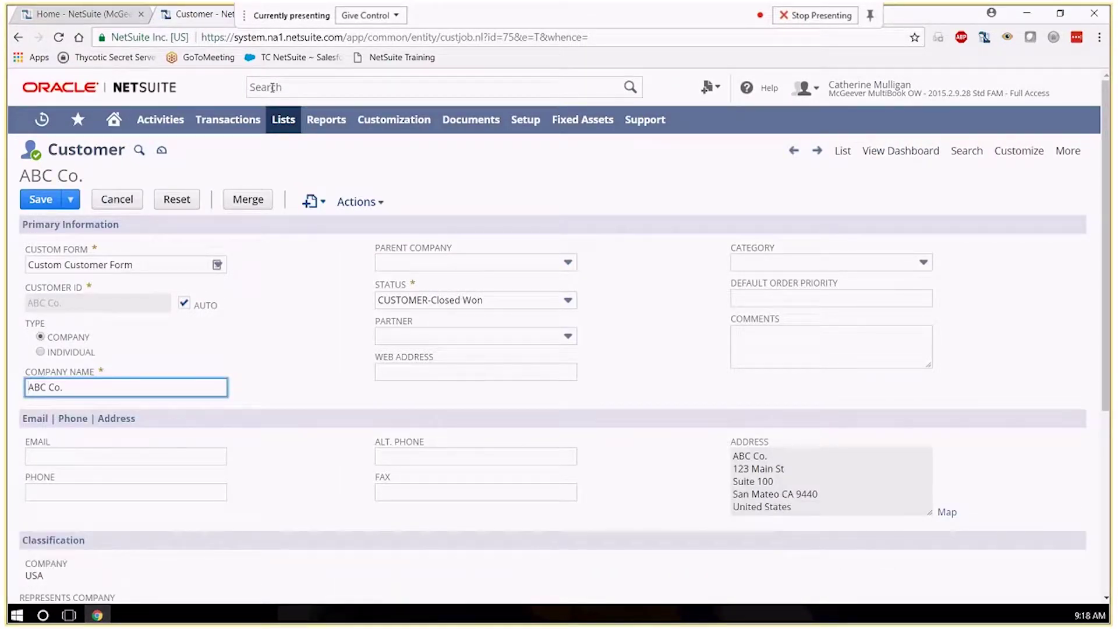
Open ABC Co. via a cu::abc search, switch it to edit mode, and bring back the prefix chart
left_click(272, 88)
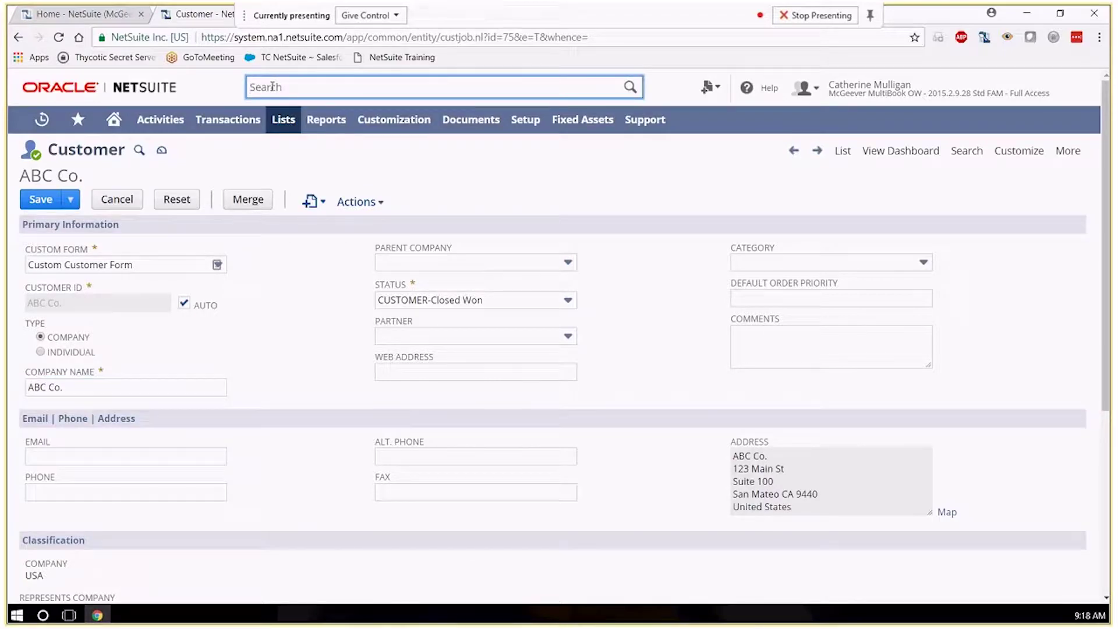
type("cu:")
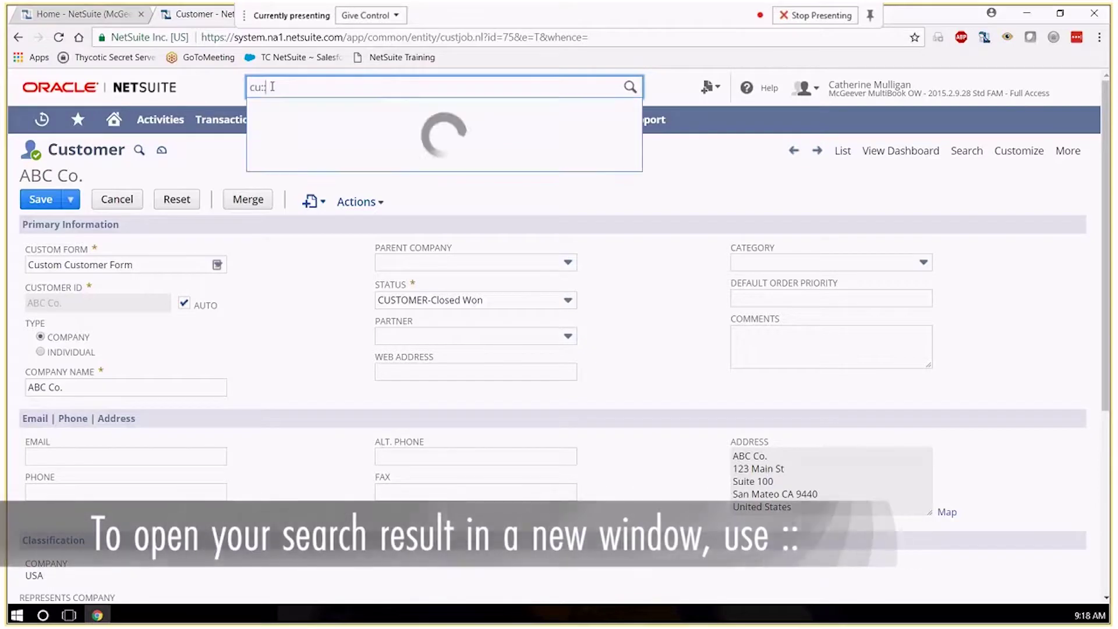
type(":")
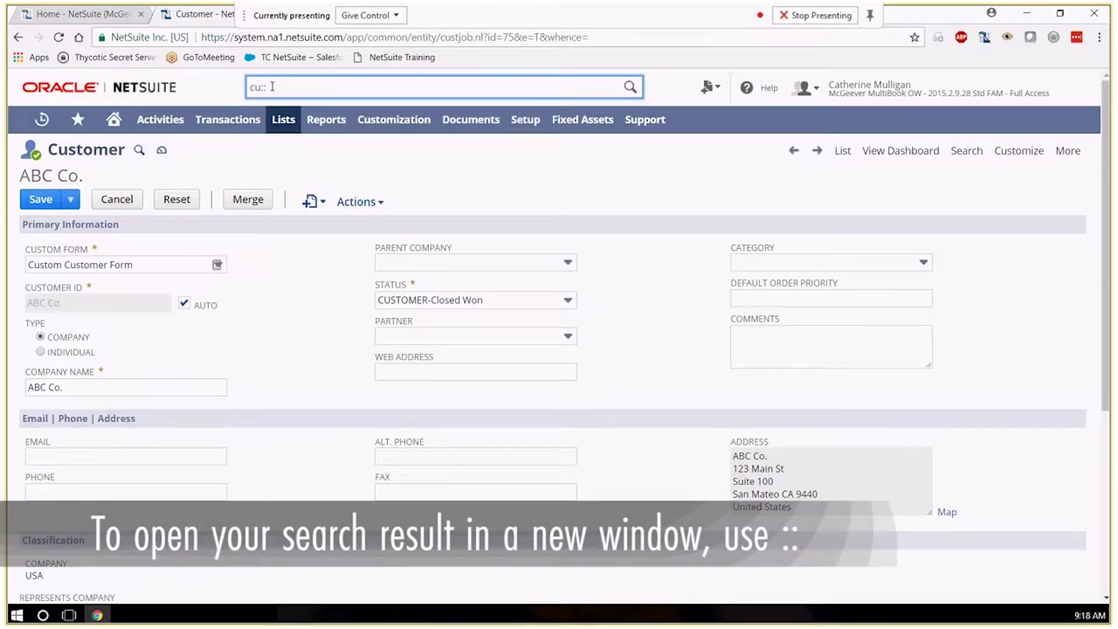
type("abc")
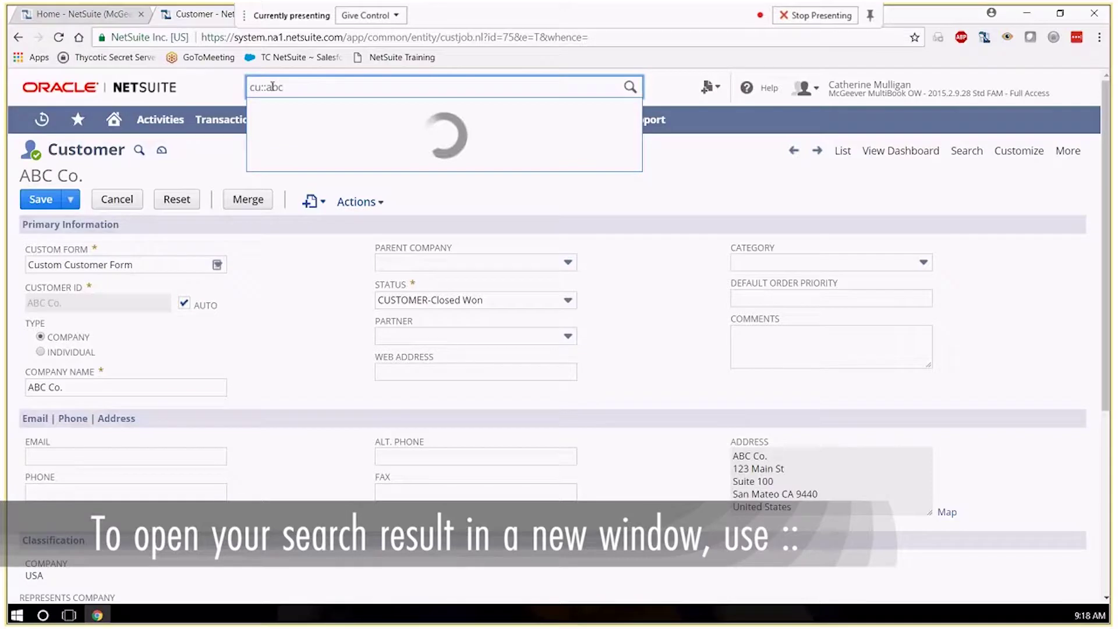
key("Return")
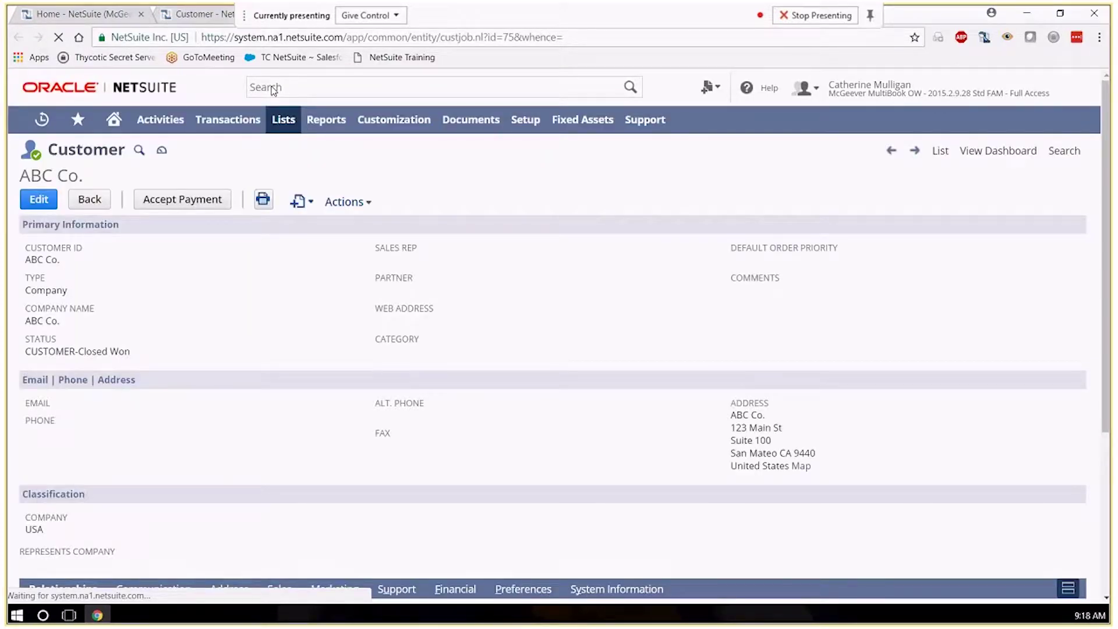
left_click(271, 88)
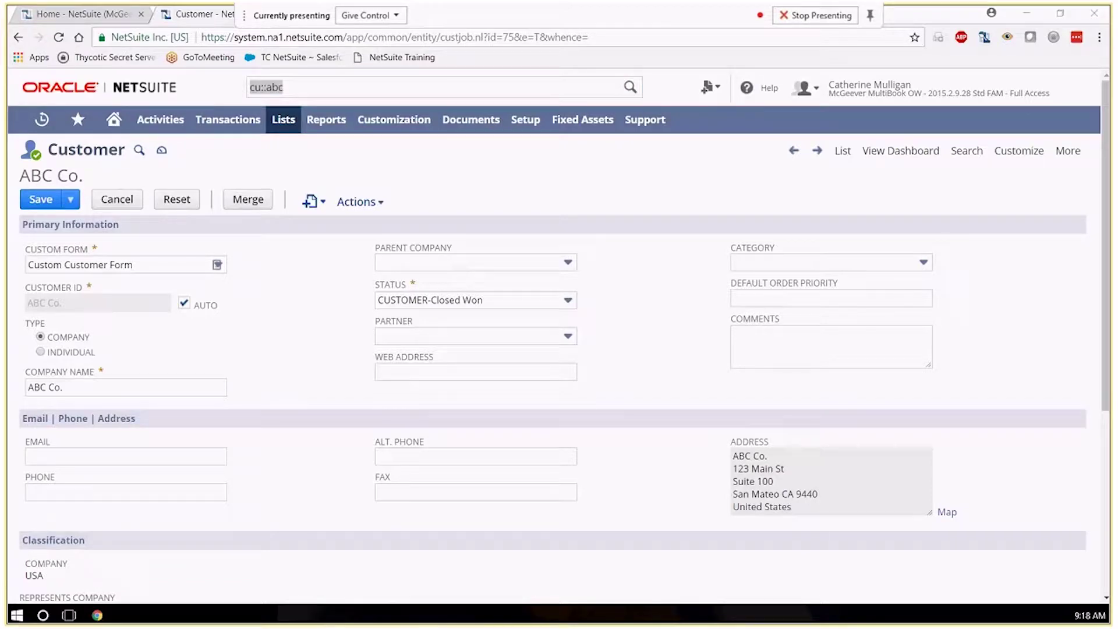
left_click_drag(8, 204, 440, 216)
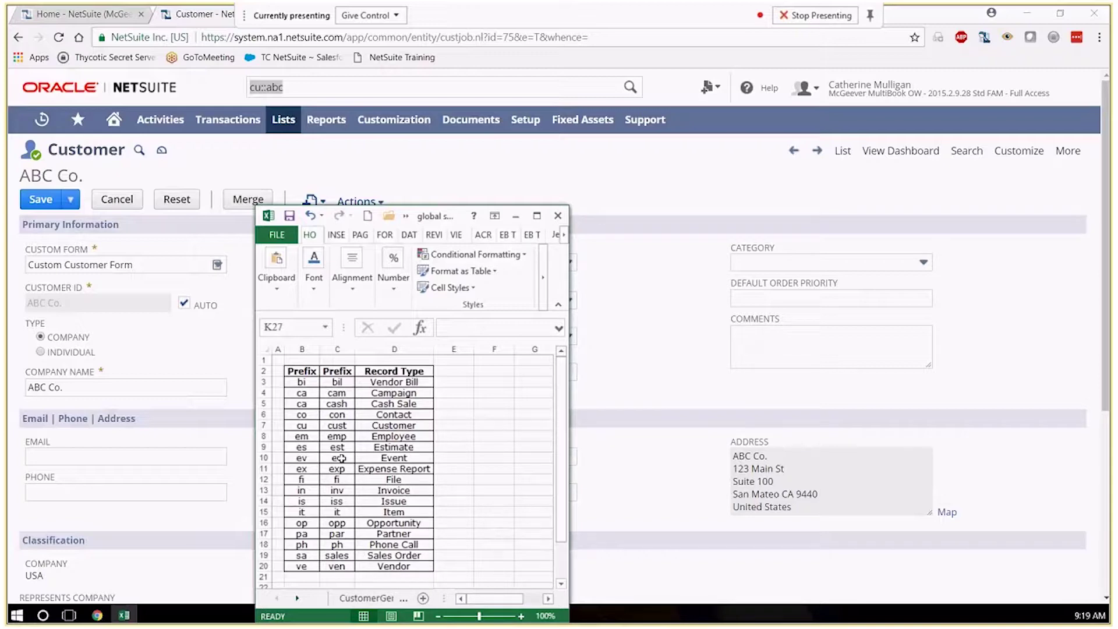
key("alt+F4")
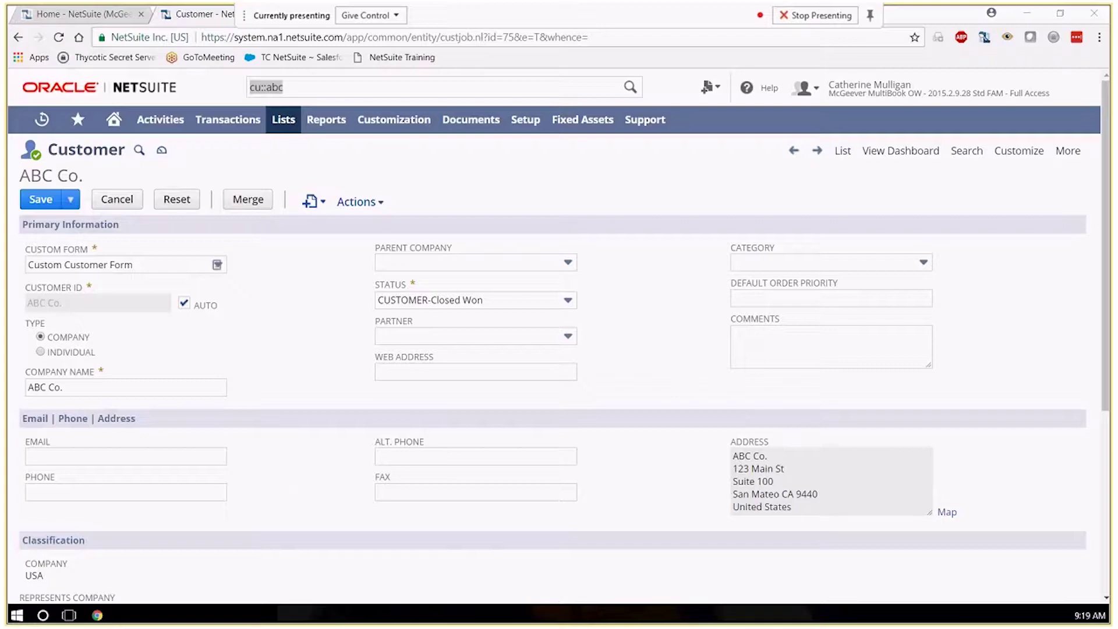
Search pa:approv to list Approve pages, then pa:vat to list VAT report pages
left_click(320, 89)
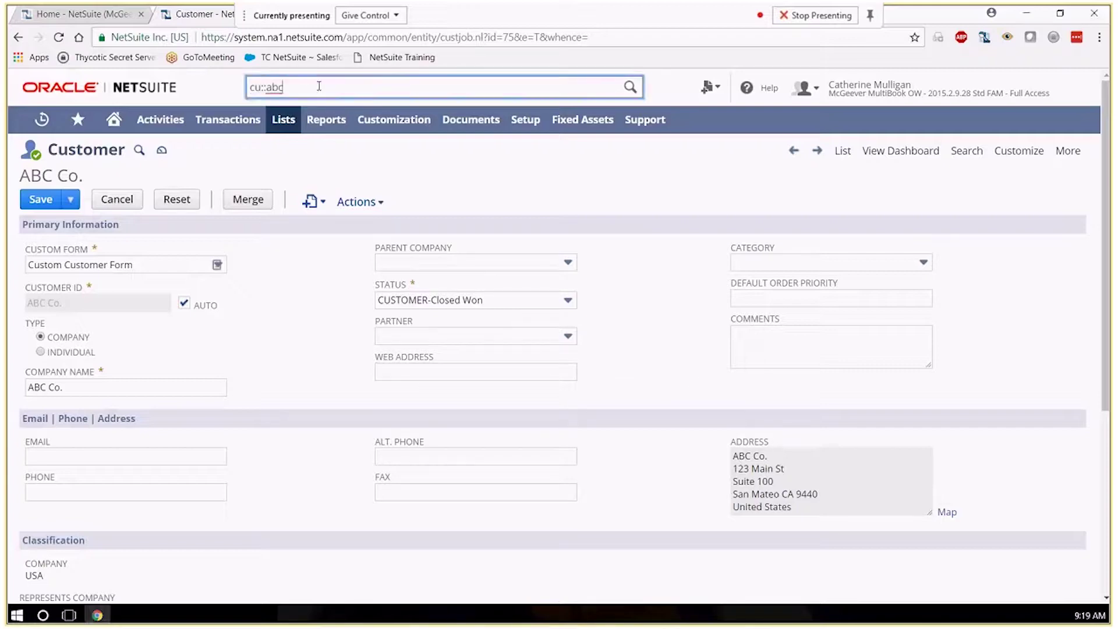
type("pa")
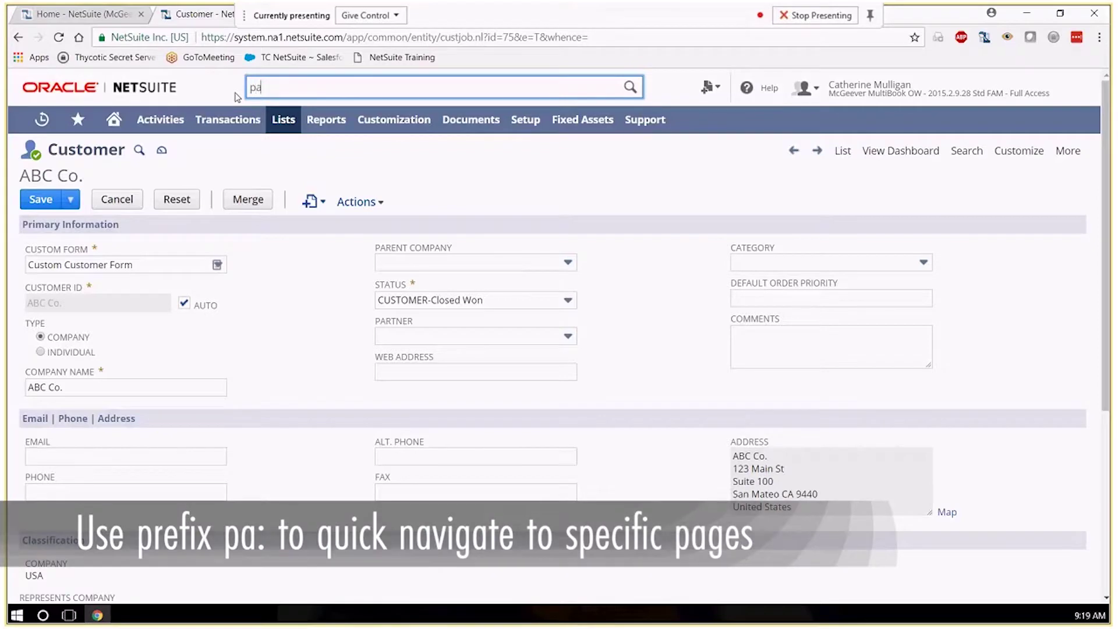
type(":approv")
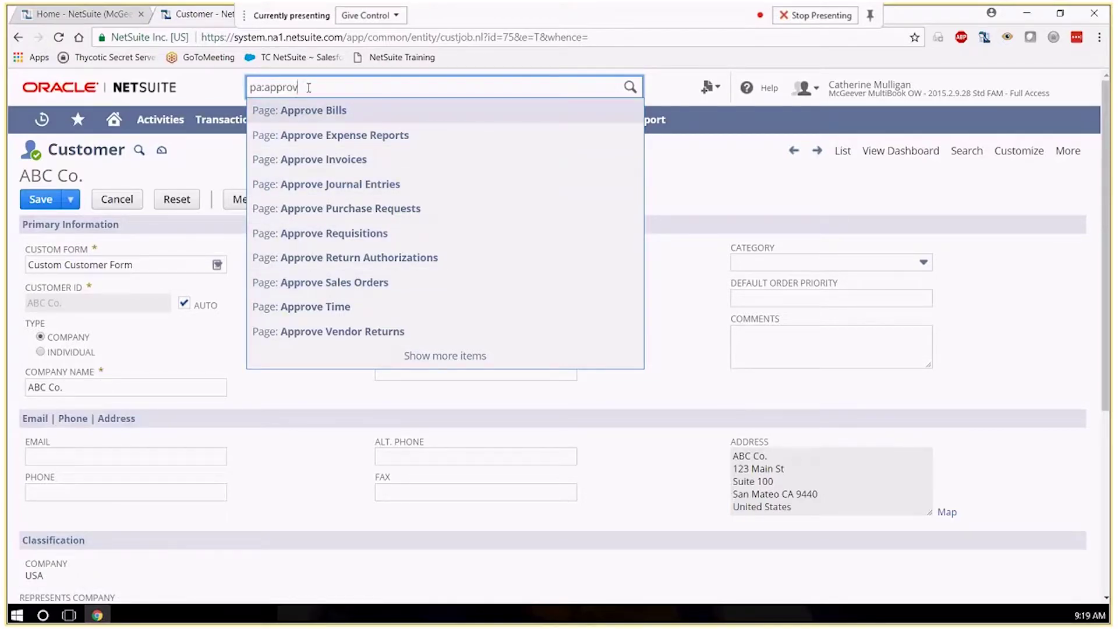
key("BackSpace")
key("BackSpace")
key("BackSpace")
key("BackSpace")
key("BackSpace")
key("BackSpace")
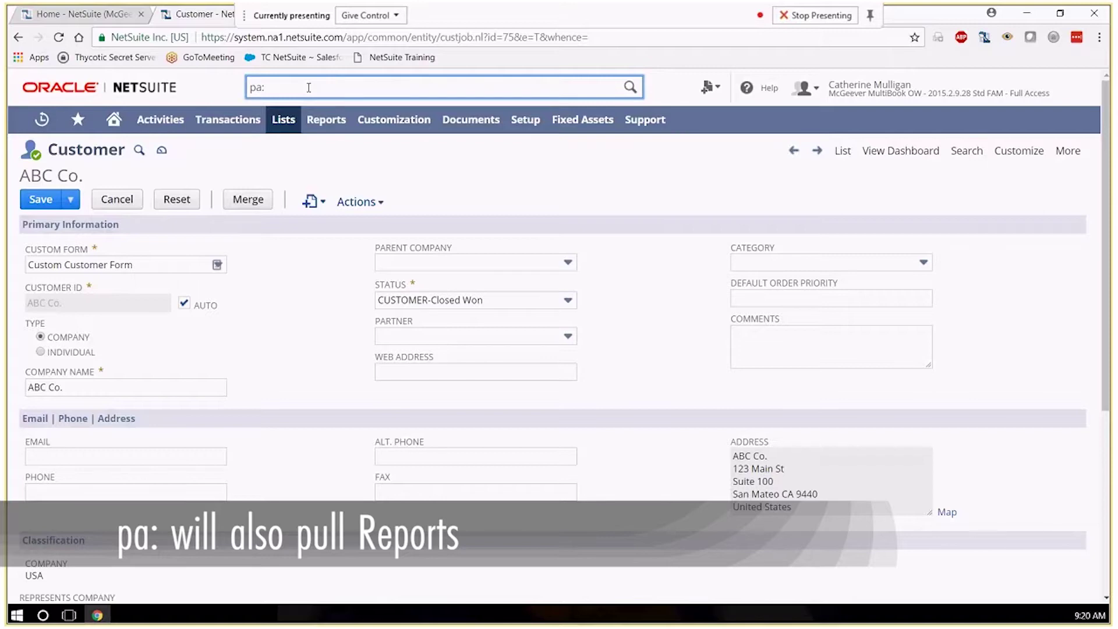
type("vat")
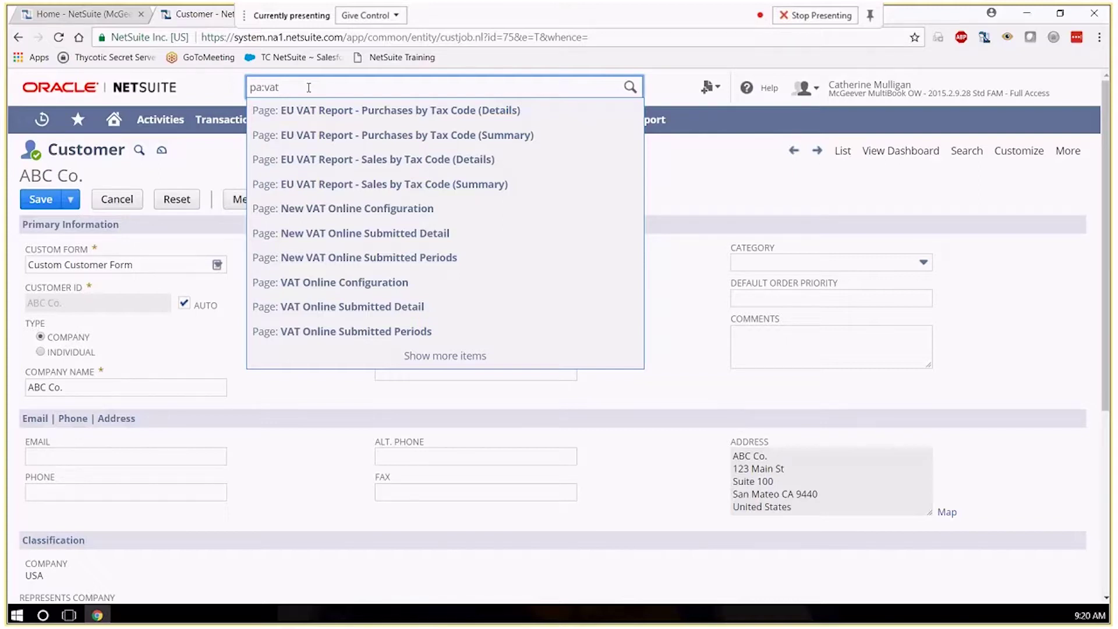
Replace the search with se:real to show the Realized GL saved searches
key("BackSpace")
key("BackSpace")
key("BackSpace")
key("BackSpace")
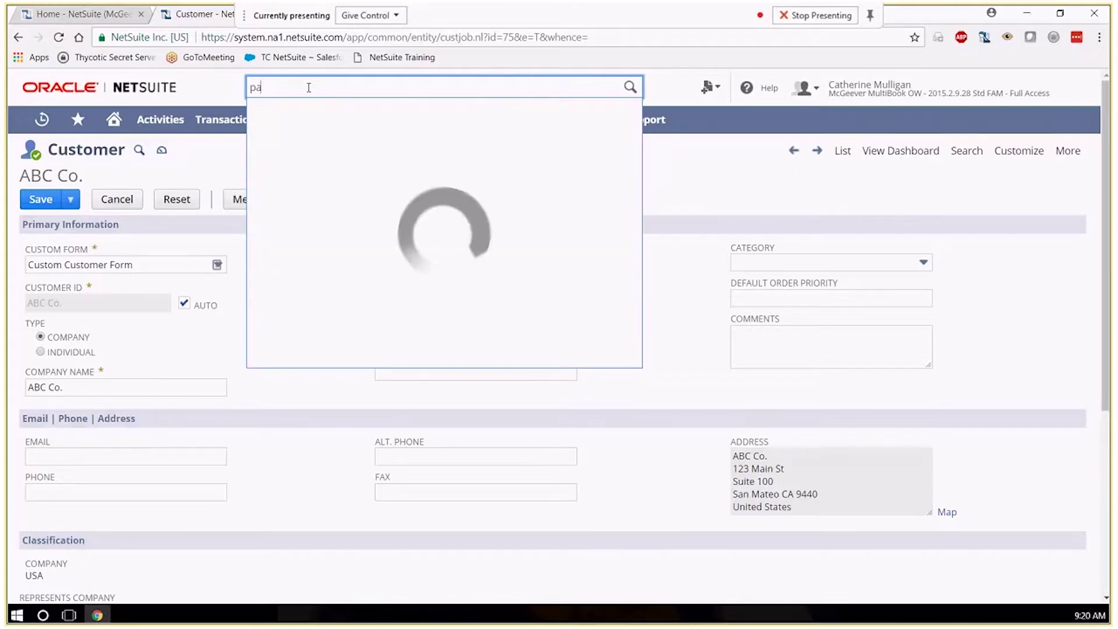
key("BackSpace")
key("BackSpace")
type("se:")
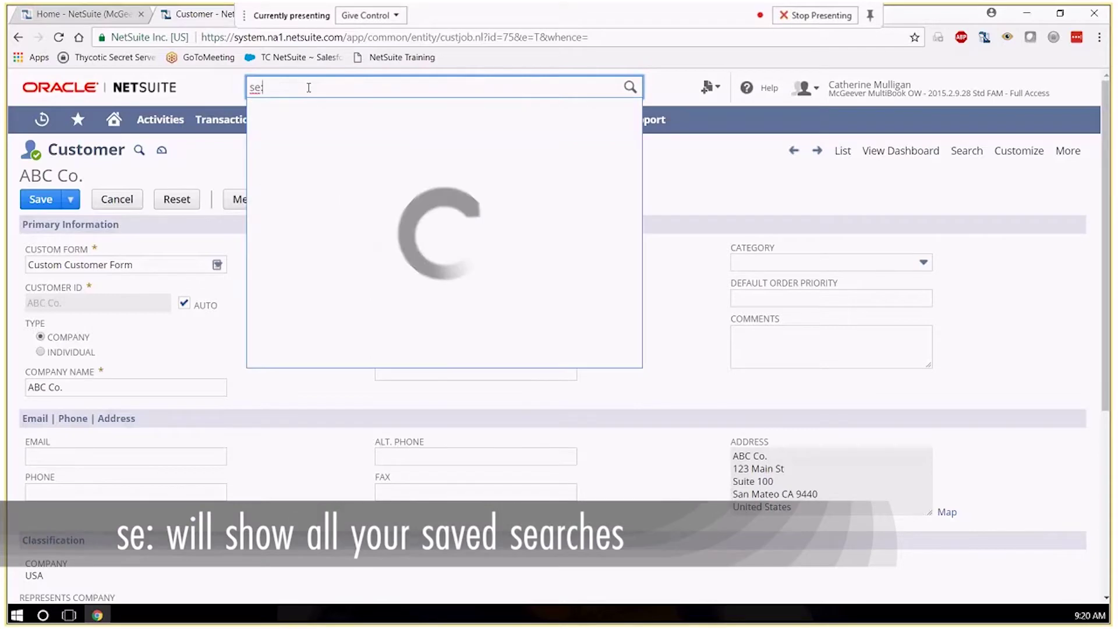
type("real")
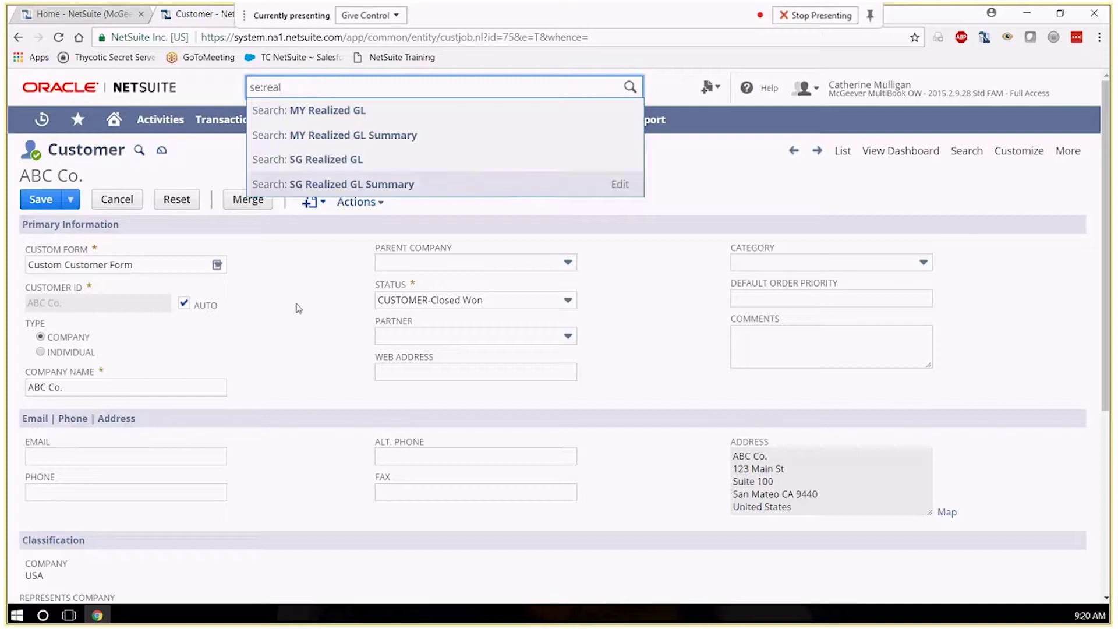
left_click(297, 339)
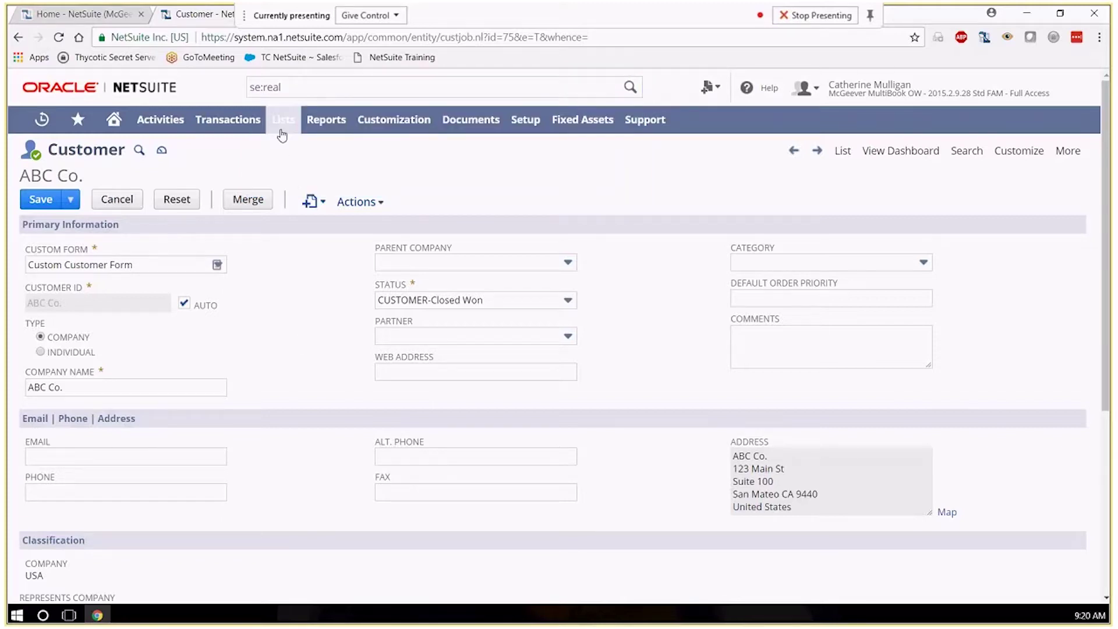
Open the full Saved Searches list from the Lists > Search menu
mouse_move(283, 129)
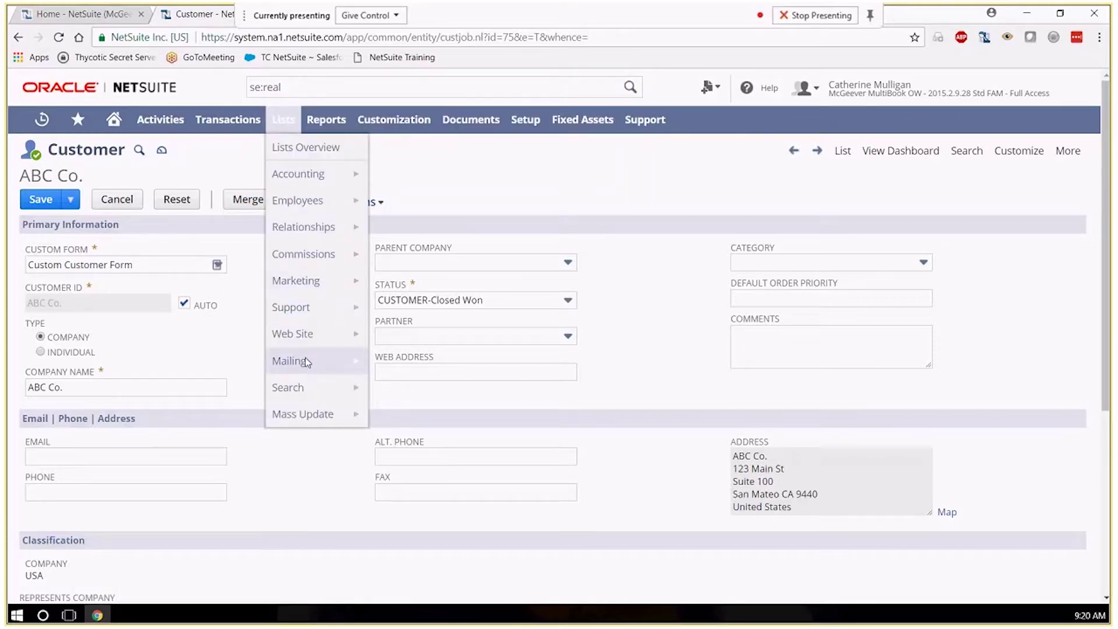
mouse_move(303, 387)
left_click(388, 387)
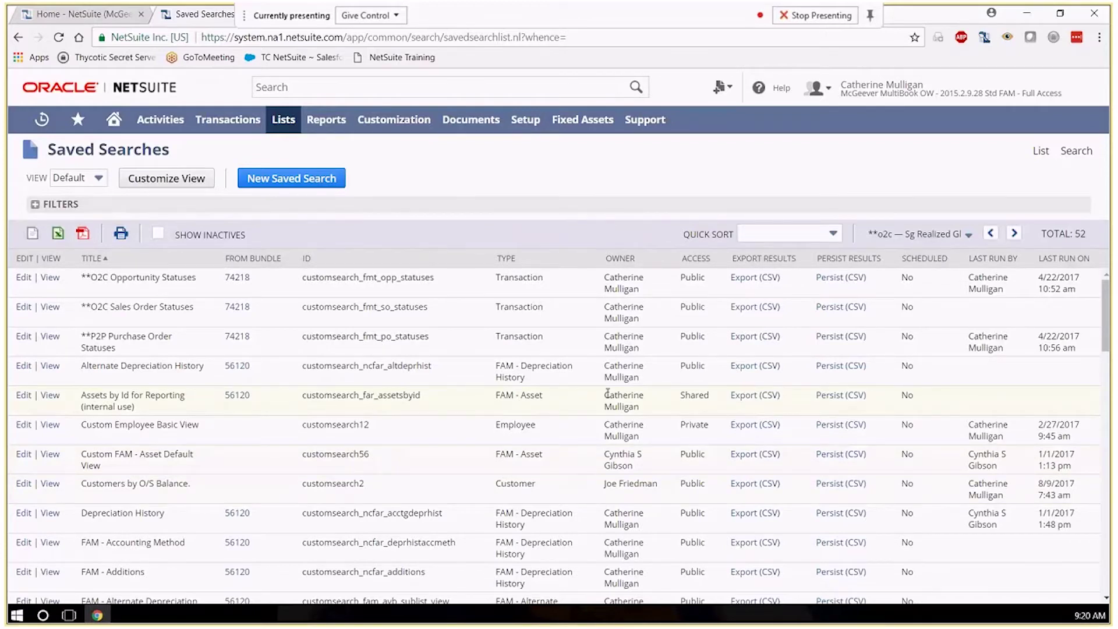
Scroll through the 52 saved searches and back up, then focus the empty global search box
scroll(640, 394, "down", 2)
scroll(670, 395, "down", 6)
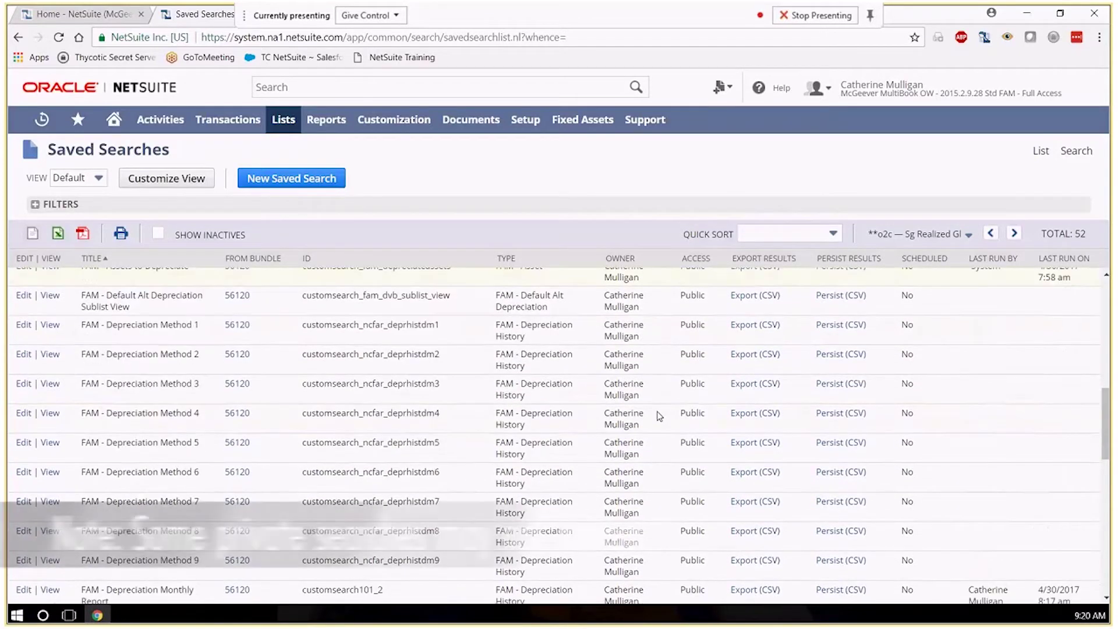
scroll(656, 411, "up", 8)
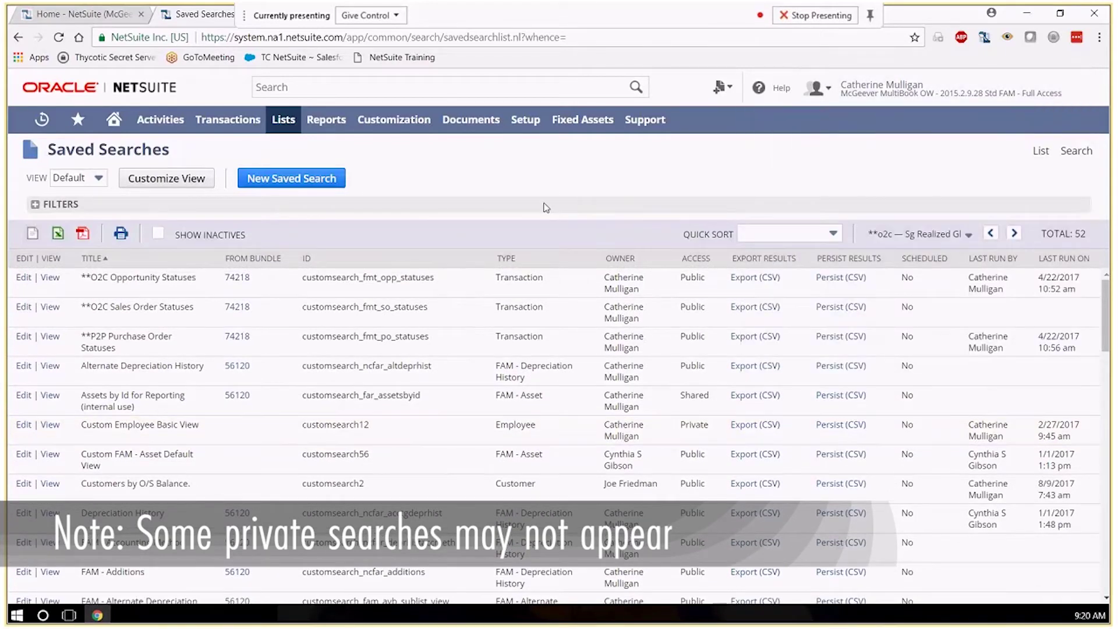
left_click(295, 88)
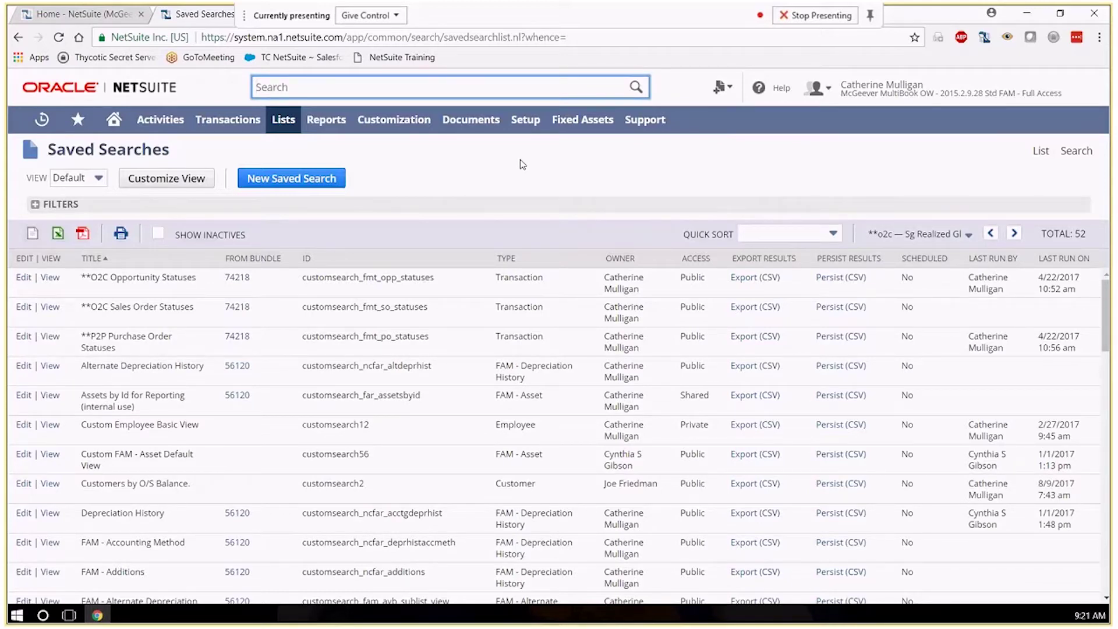
On Rename Records/Transactions, change the Customer record name to Client and save
mouse_move(531, 128)
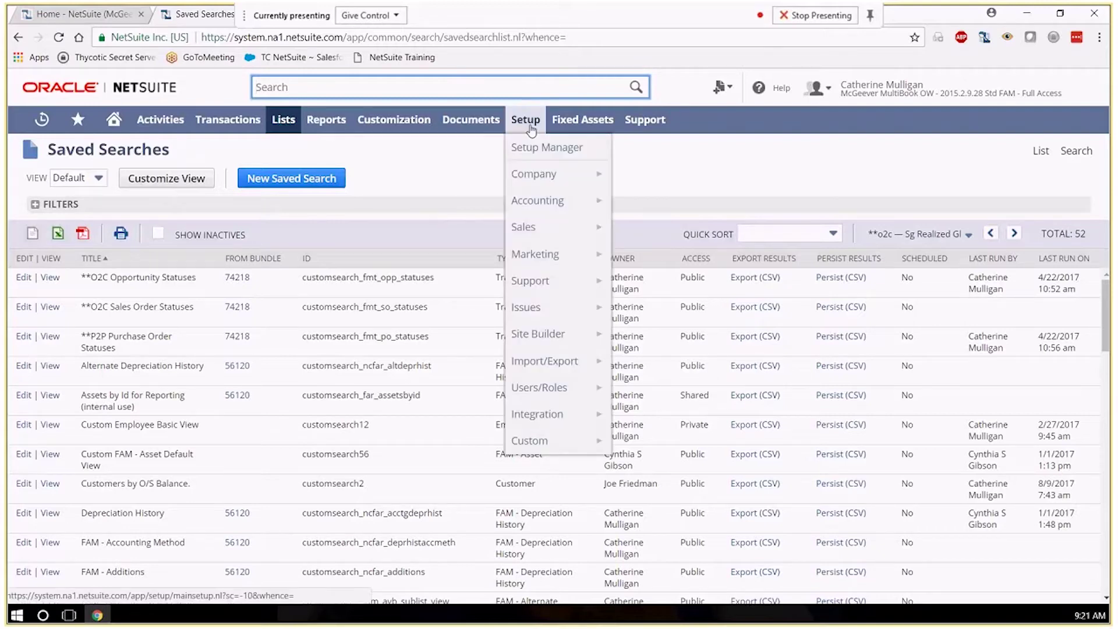
mouse_move(539, 175)
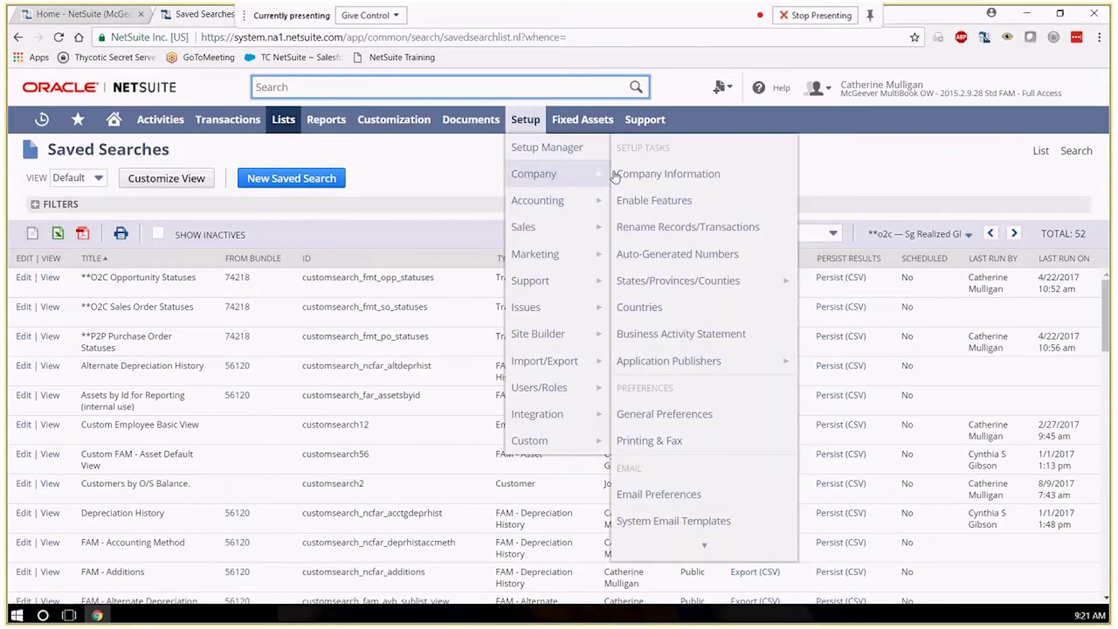
left_click(634, 226)
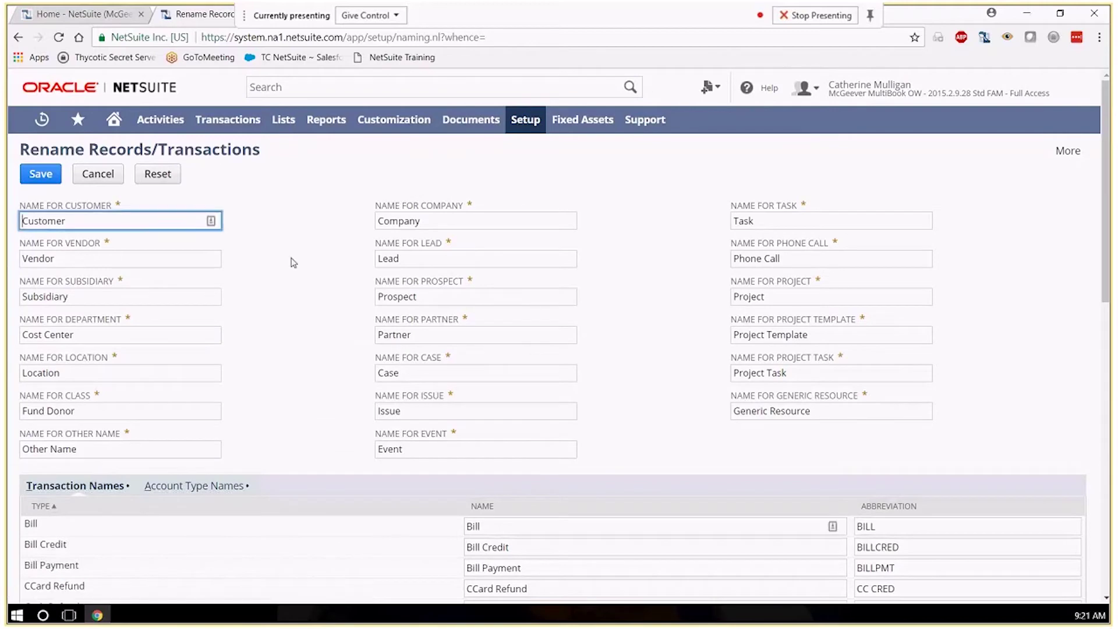
double_click(73, 220)
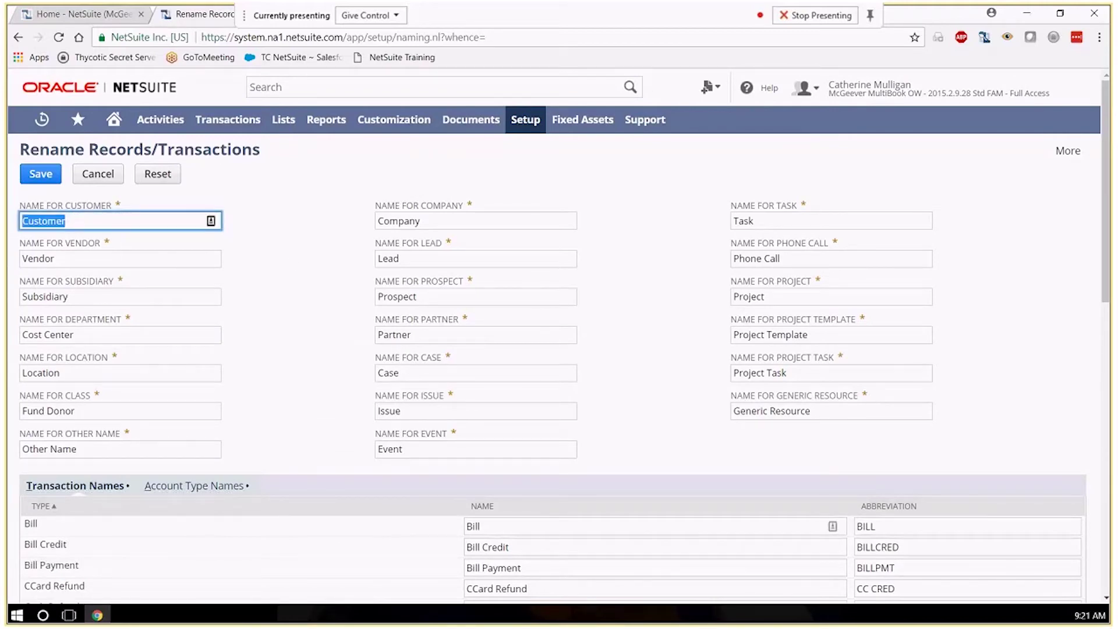
type("Client")
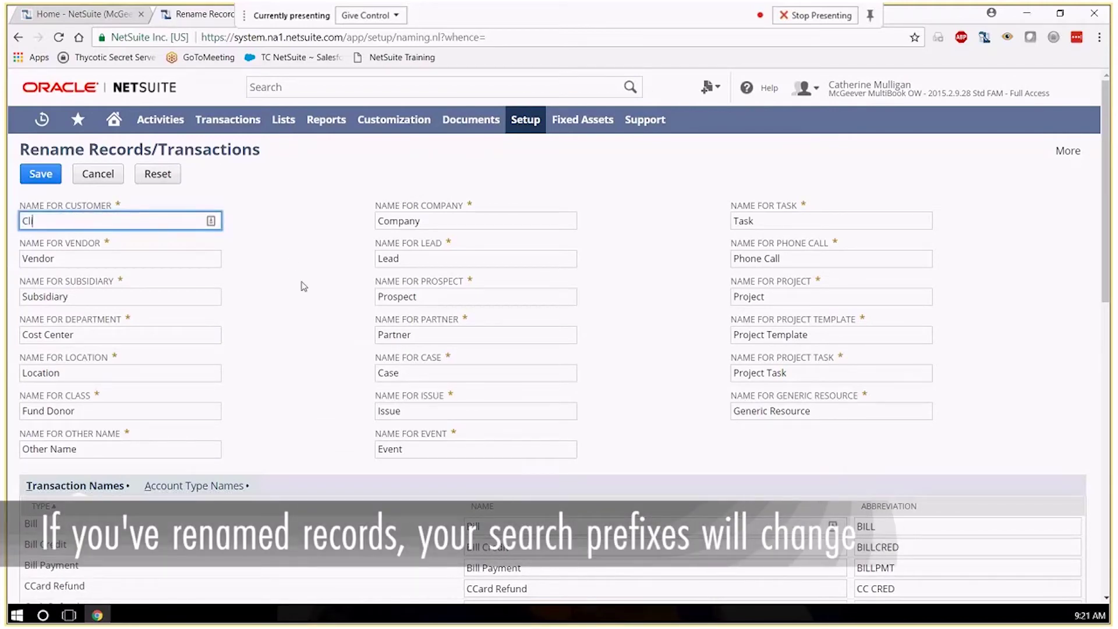
left_click(303, 286)
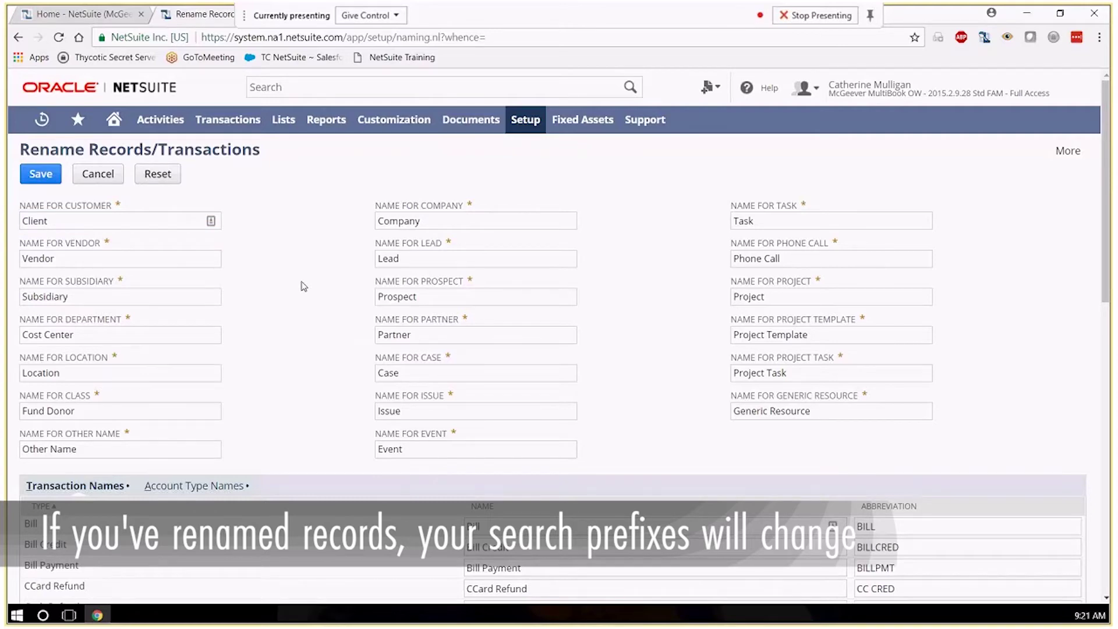
left_click(157, 174)
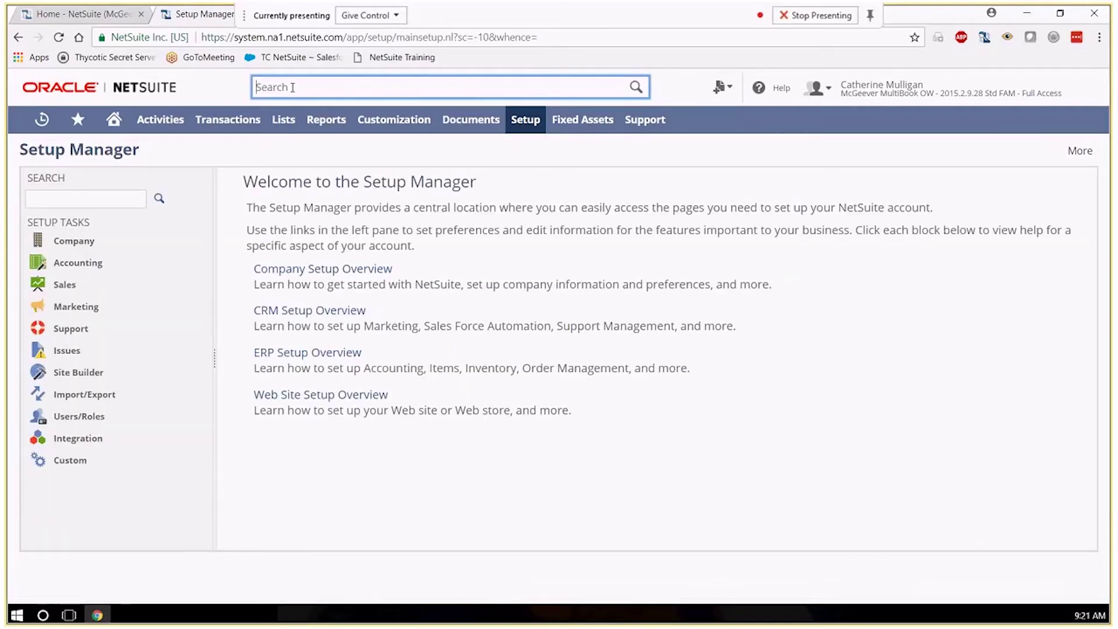
Search cu:abc, which returns nothing, then switch the prefix to cl: to surface Client: ABC Co
type("cu:abc")
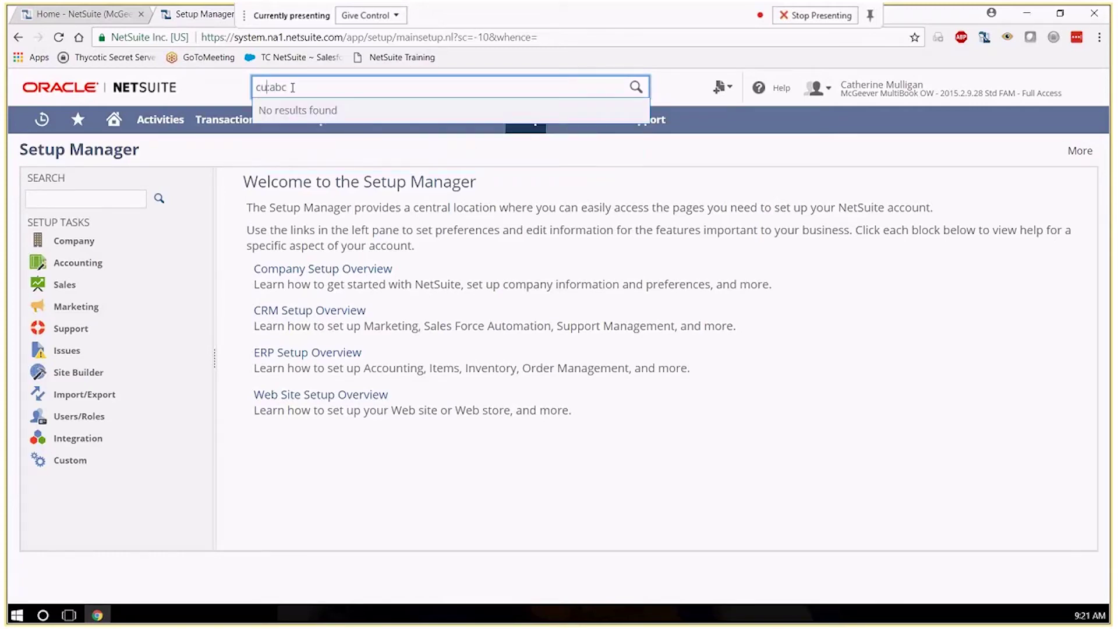
key("Left")
key("Left")
key("Left")
key("BackSpace")
key("BackSpace")
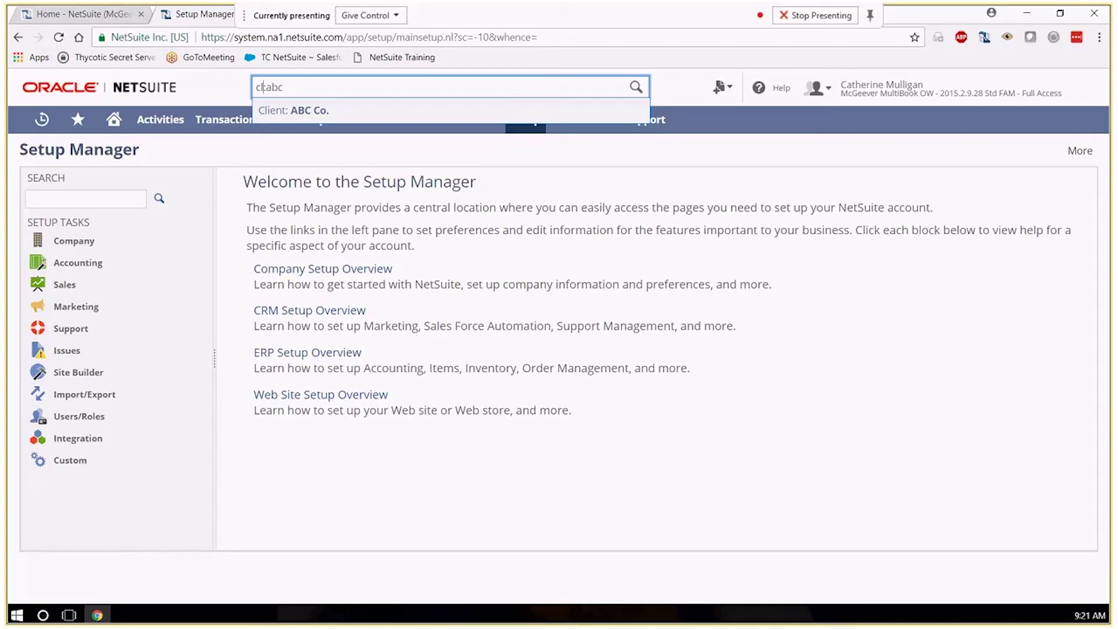
type(":")
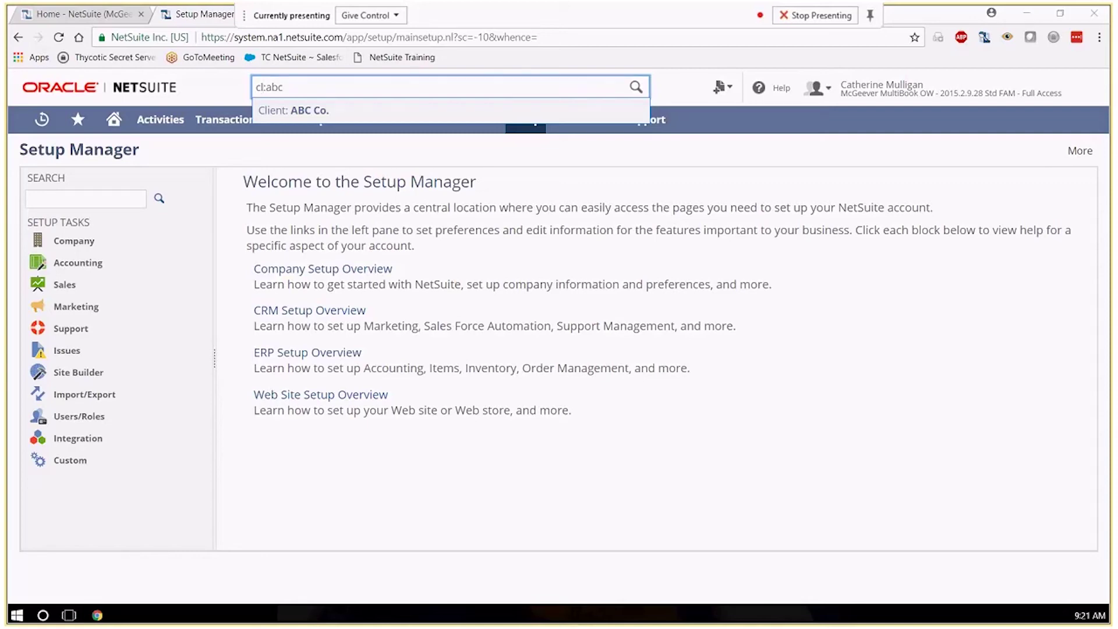